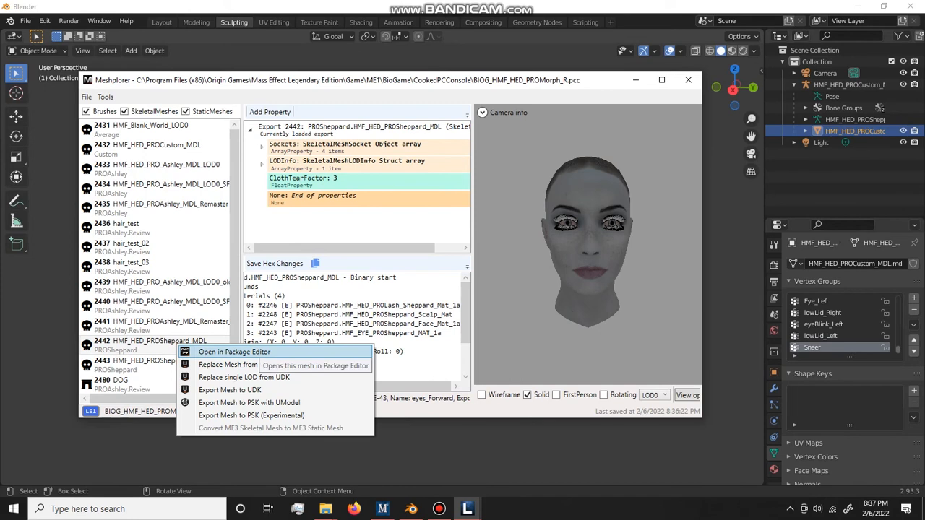
Step: Open the HMF_HED_PROSheppard_MDL mesh in Package Editor and display its HMF_HED_PROSheppard_Face_Diff_Stack texture
click(260, 351)
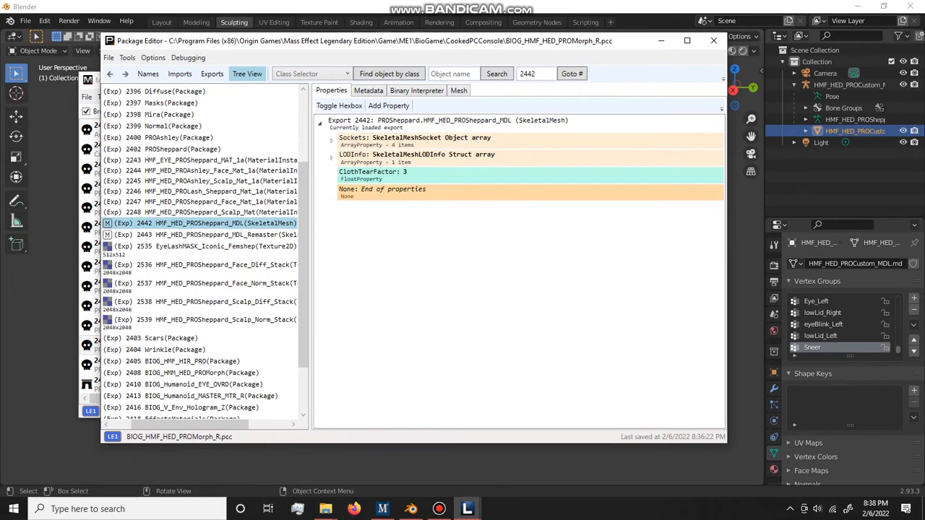
click(216, 265)
drag(590, 47, 554, 64)
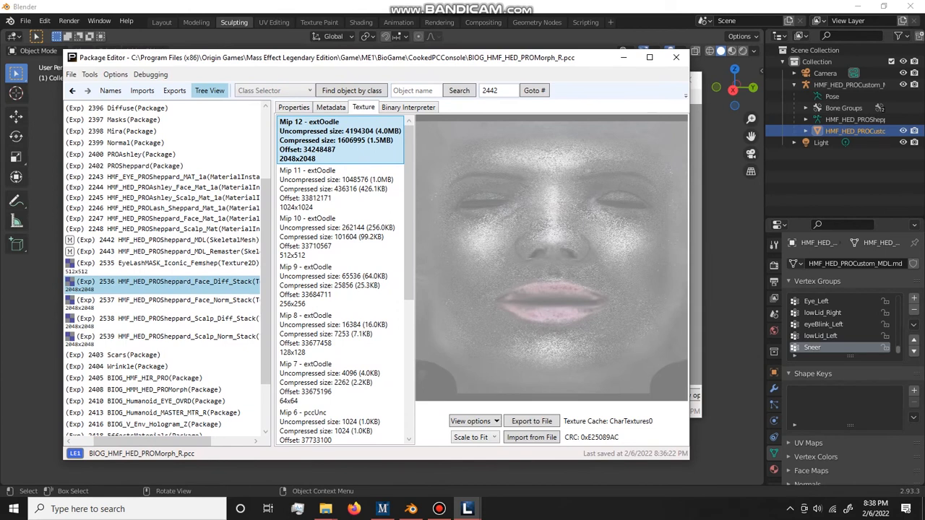
drag(578, 60, 459, 72)
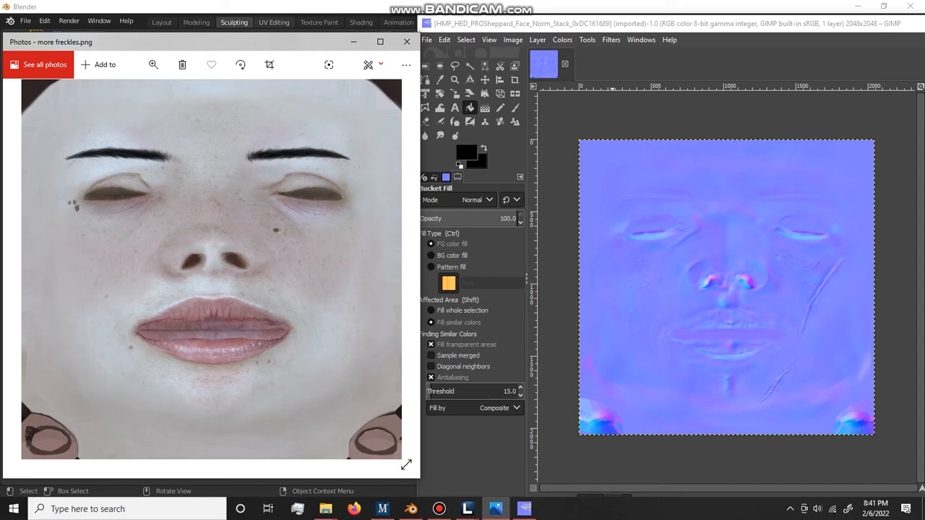
Step: In Photos, inspect more freckles.png up close and compare it with the HMF_HED_PROSheppard_Face_Diff_Stack image
click(153, 64)
drag(96, 93, 181, 94)
drag(289, 151, 326, 426)
click(153, 65)
drag(149, 94, 99, 94)
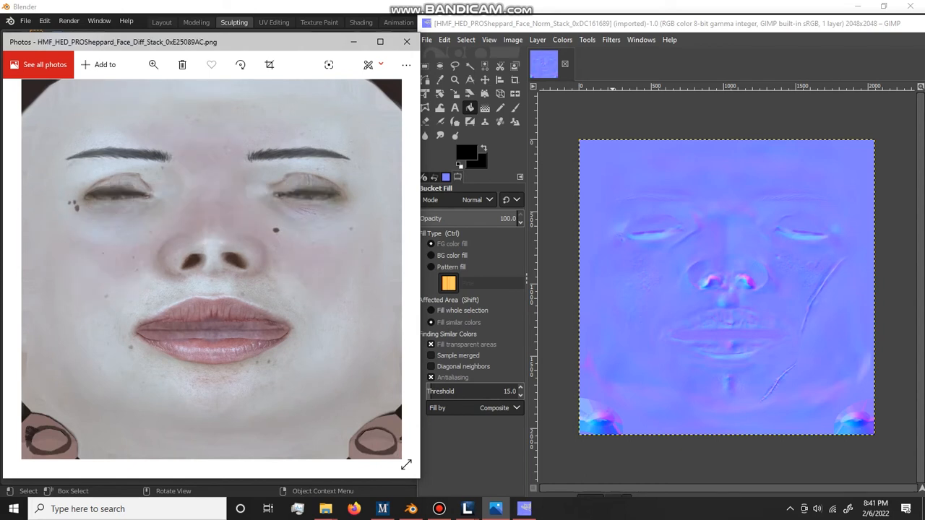
key(Left)
key(Right)
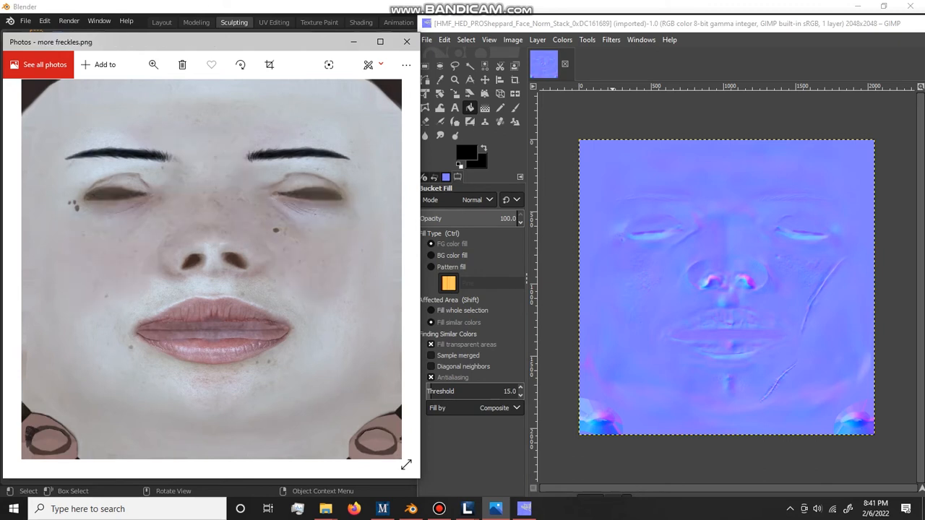
Step: In GIMP, examine the scars and skin bumps on the cheek and chin of the face normal map up close
drag(521, 26, 397, 23)
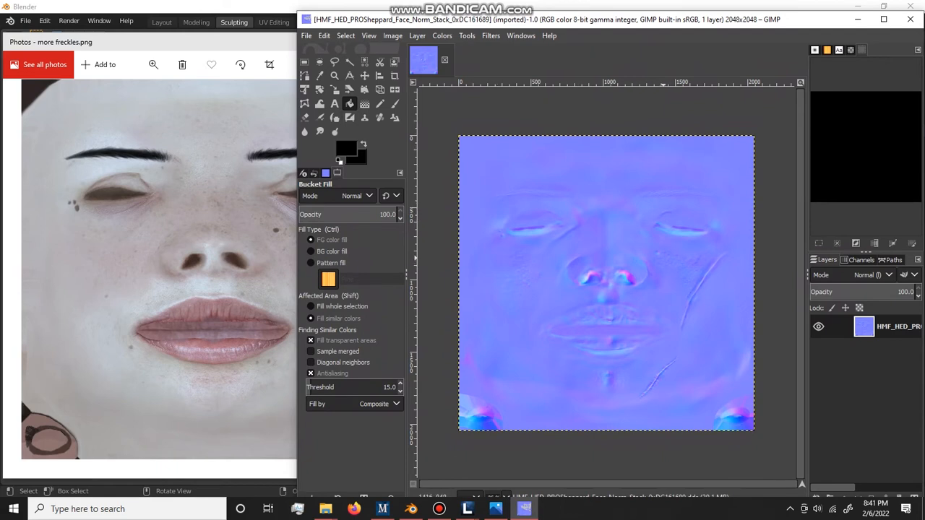
click(335, 75)
click(657, 256)
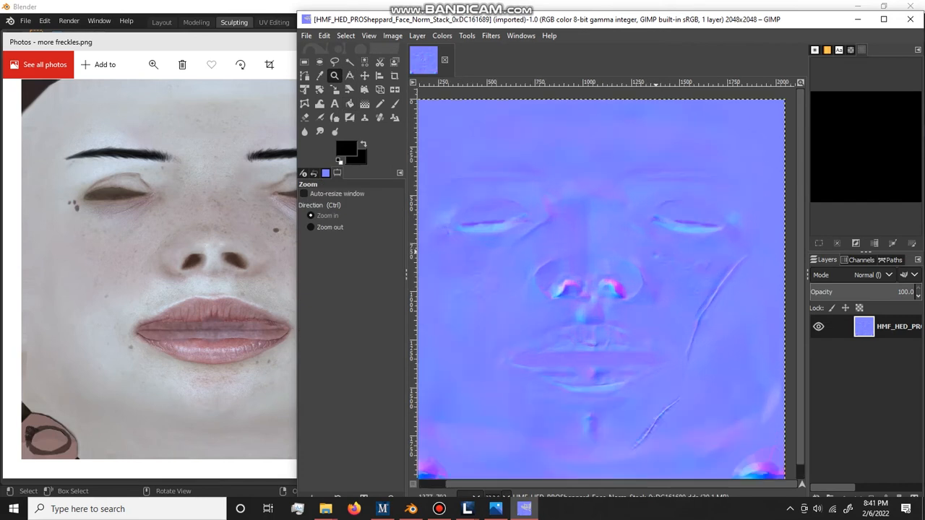
click(657, 257)
click(657, 256)
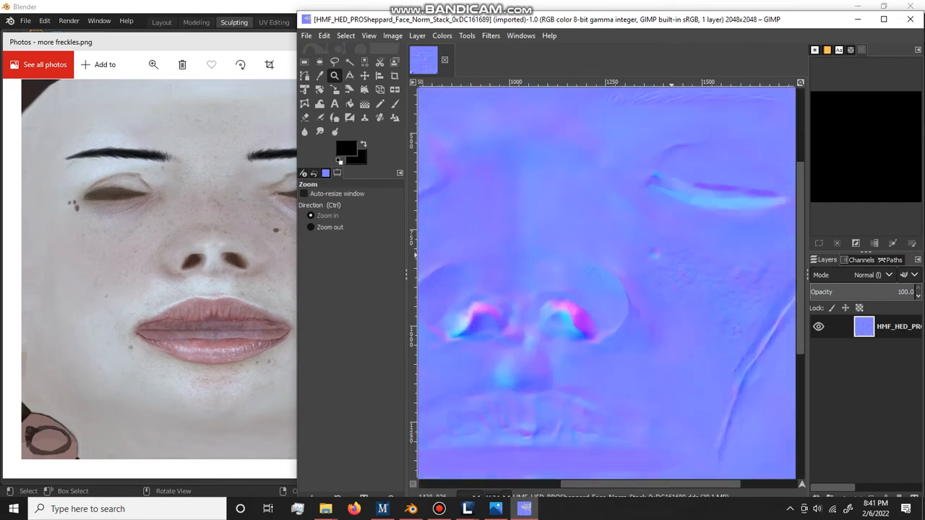
mouse_move(701, 484)
mouse_down()
mouse_move(685, 484)
mouse_move(741, 484)
mouse_up()
scroll(607, 283, down, 4)
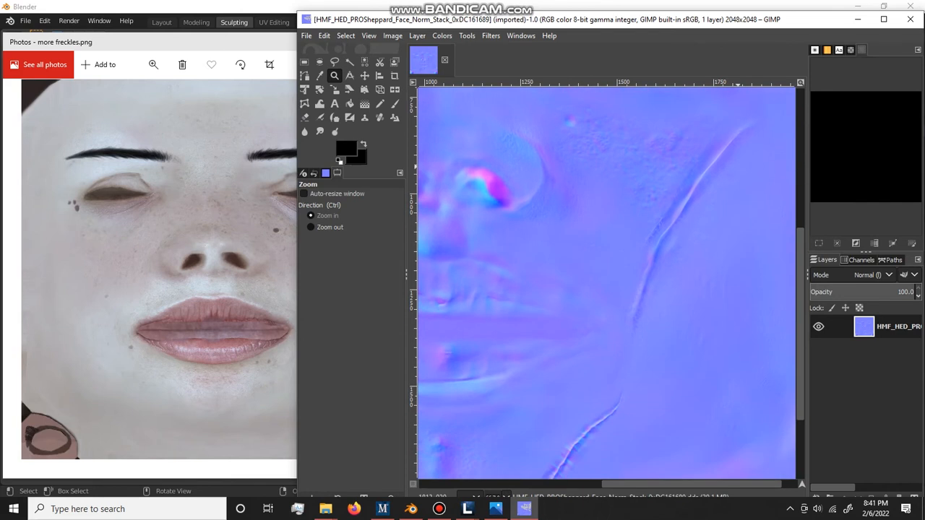
scroll(607, 283, down, 4)
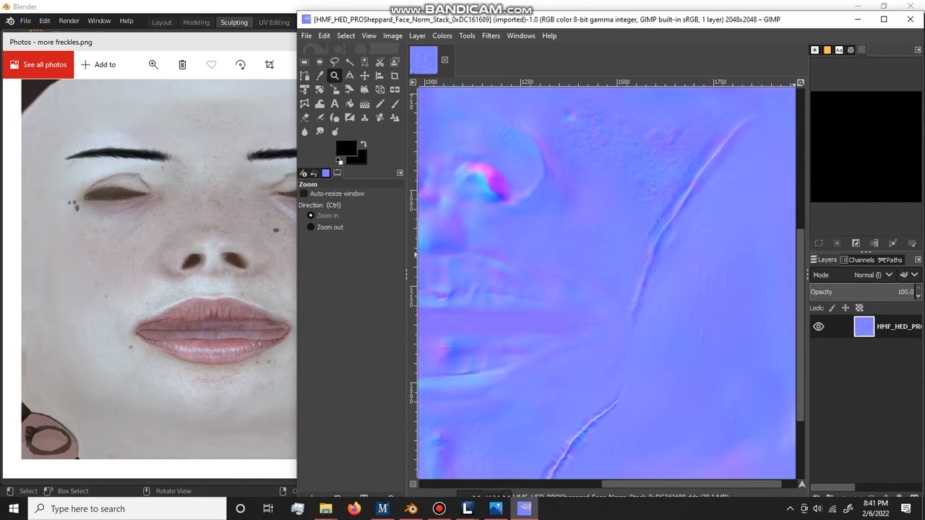
scroll(607, 283, up, 5)
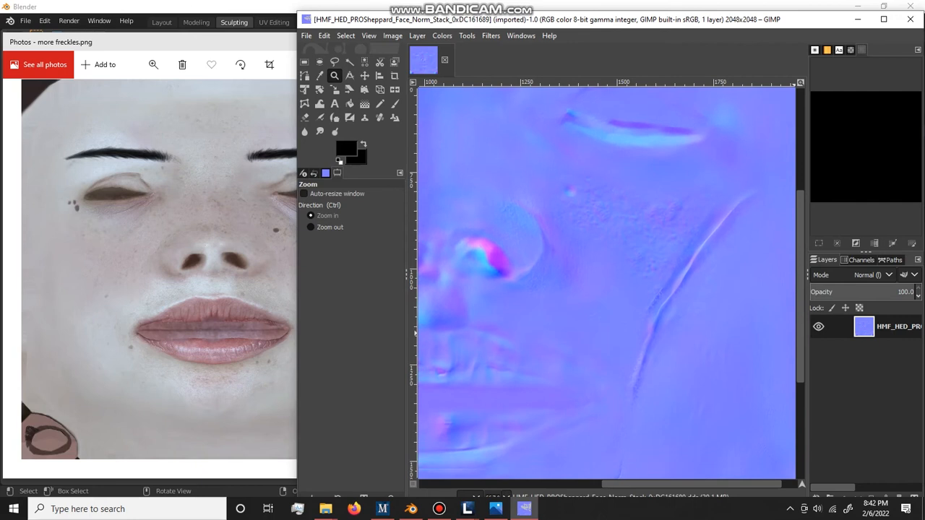
scroll(606, 283, down, 5)
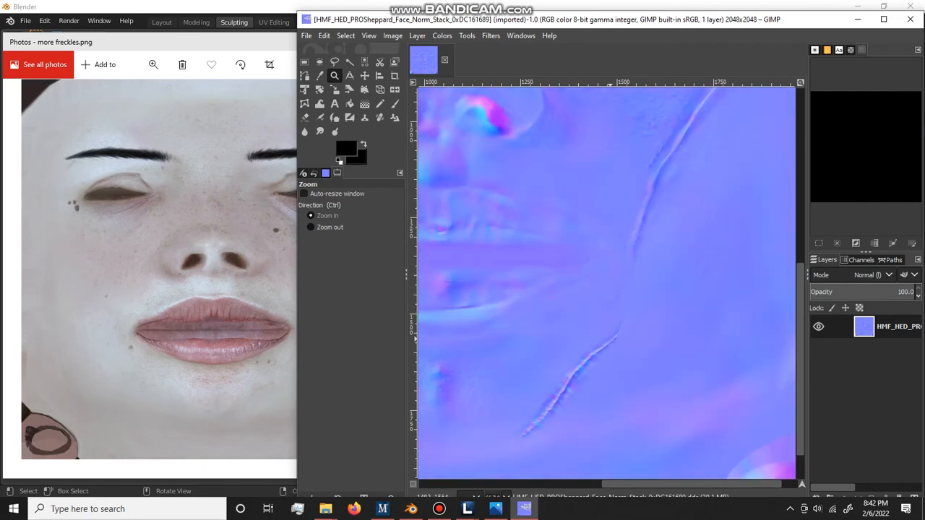
scroll(607, 284, up, 4)
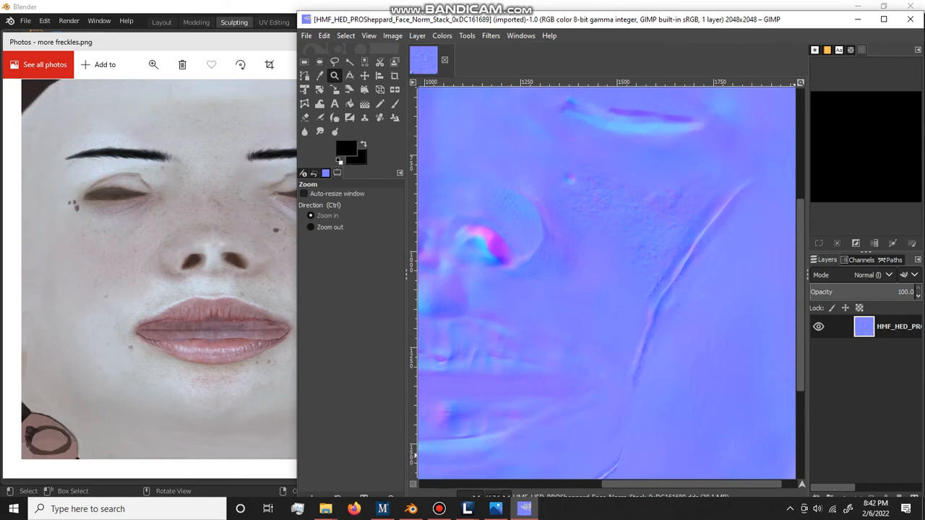
mouse_move(799, 294)
mouse_down()
mouse_move(799, 263)
mouse_move(800, 327)
mouse_move(800, 305)
mouse_up()
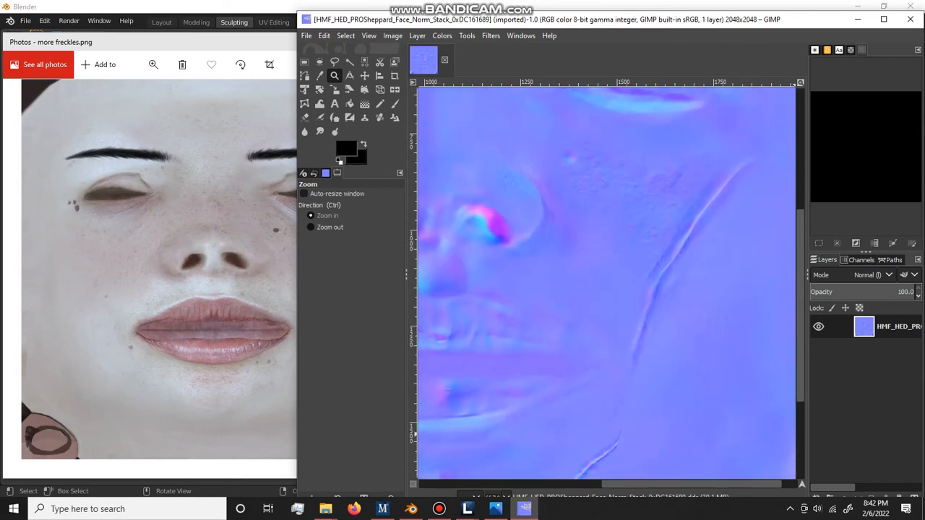
Step: Examine the nose, mouth, eye and eyebrow detail of the normal map, ending with the whole face in view
drag(675, 484, 589, 484)
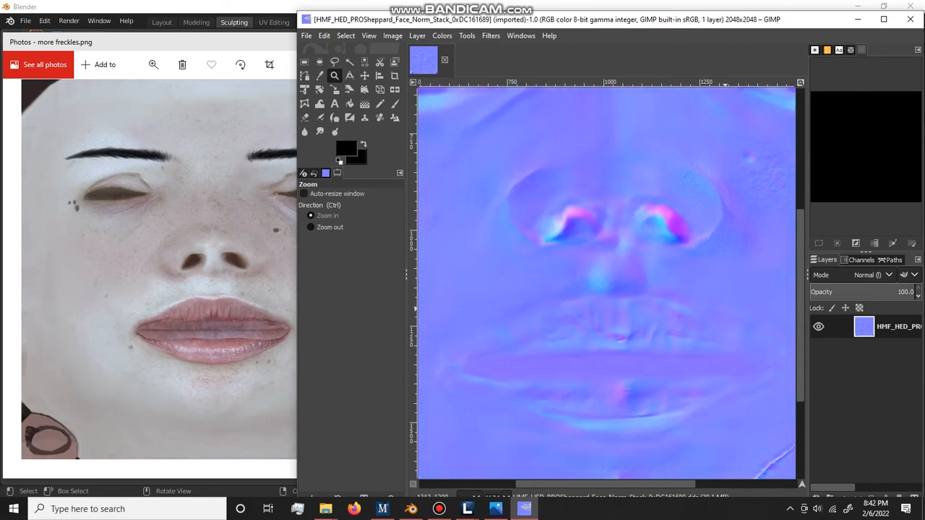
drag(800, 287, 800, 213)
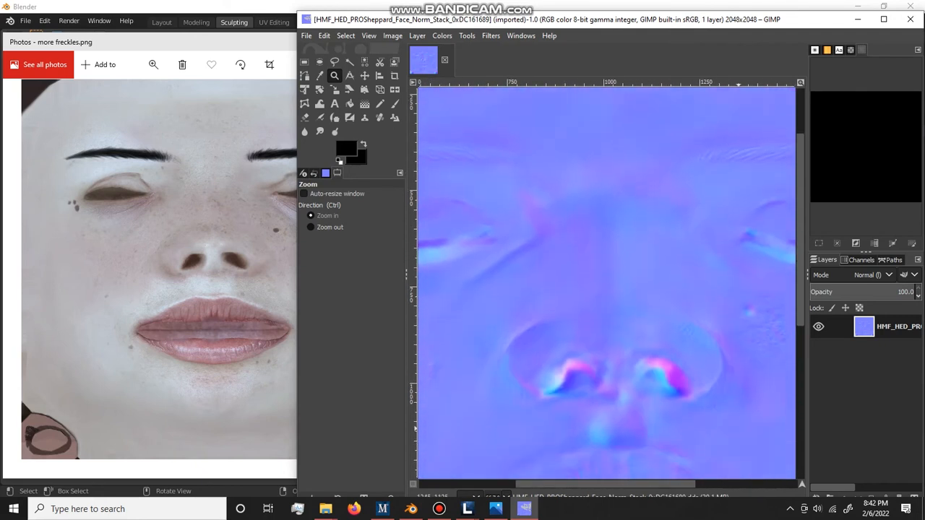
drag(589, 484, 493, 484)
scroll(704, 196, up, 3)
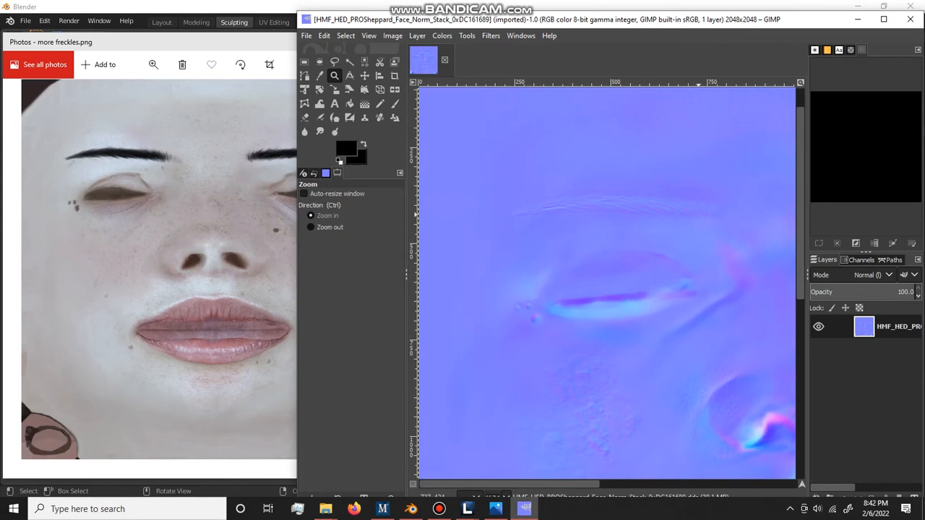
scroll(692, 206, up, 2)
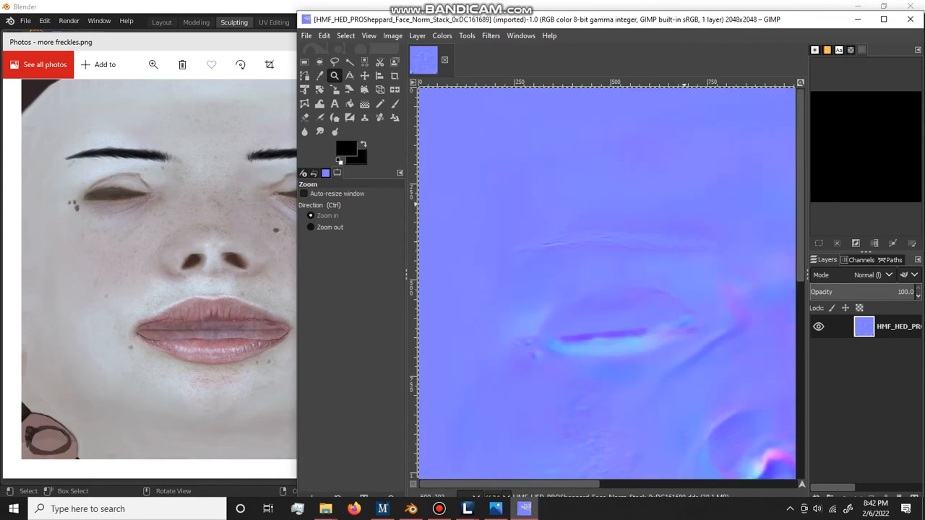
scroll(684, 210, down, 8)
scroll(679, 390, up, 6)
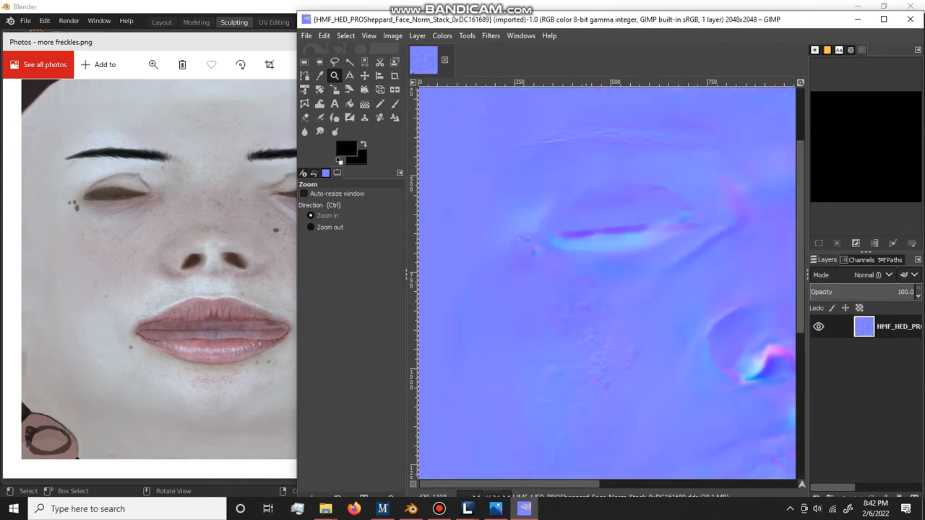
scroll(603, 274, down, 12)
drag(581, 484, 687, 484)
scroll(598, 316, up, 12)
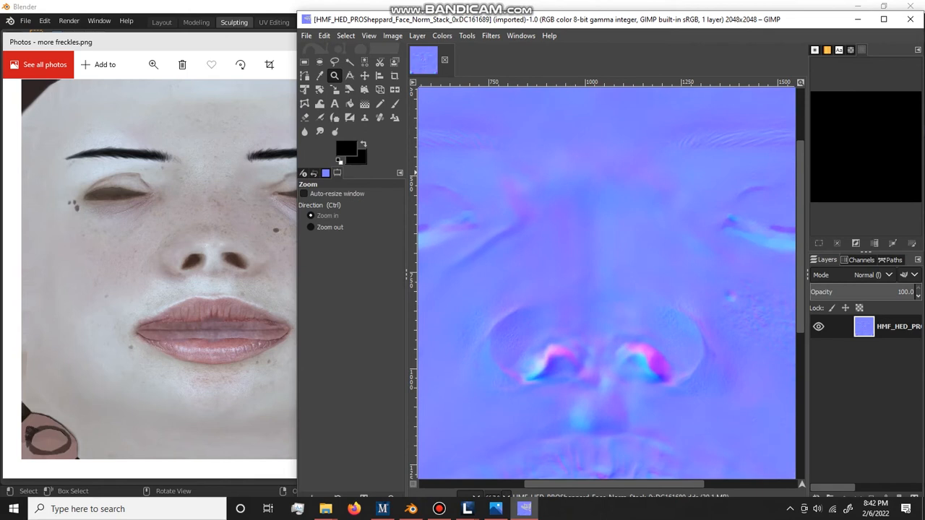
ctrl+click(556, 211)
ctrl+click(790, 475)
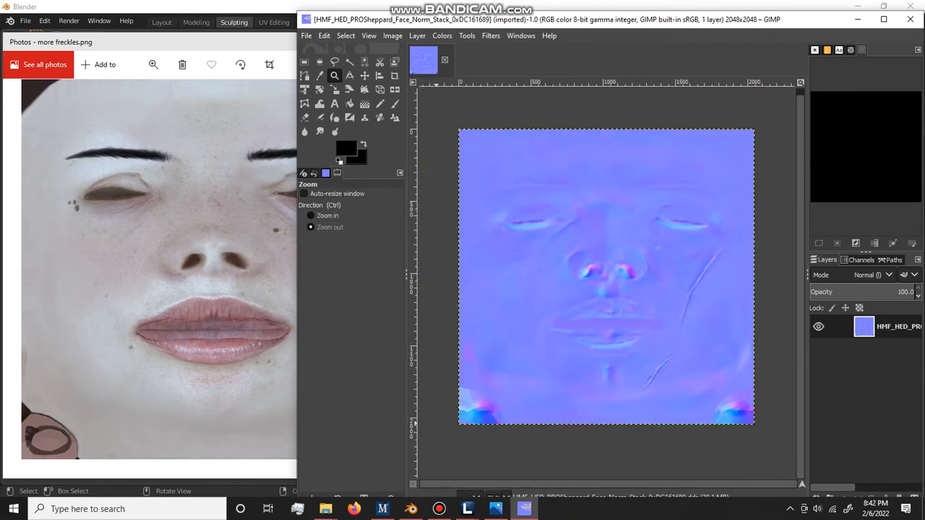
Step: Switch to Package Editor and view the PROSheppard face normal, scalp diffuse and scalp normal textures
key(alt+Tab)
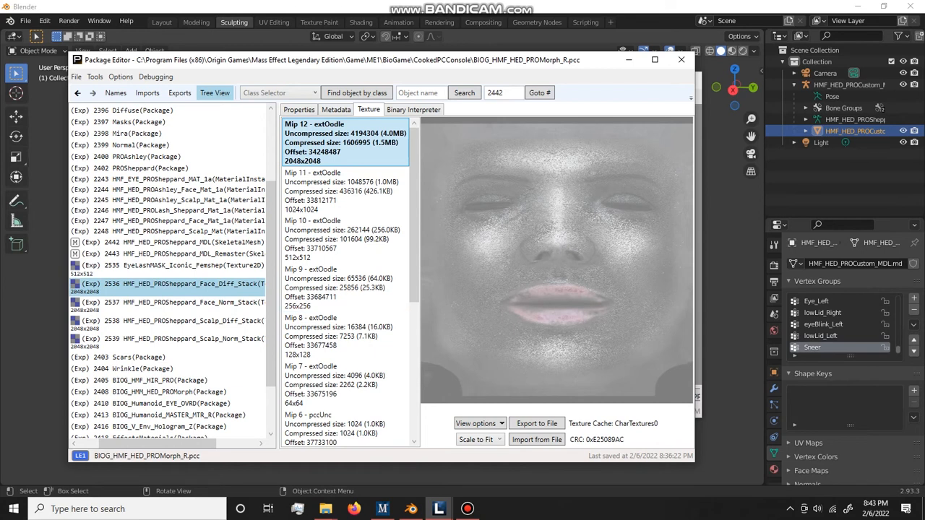
click(174, 305)
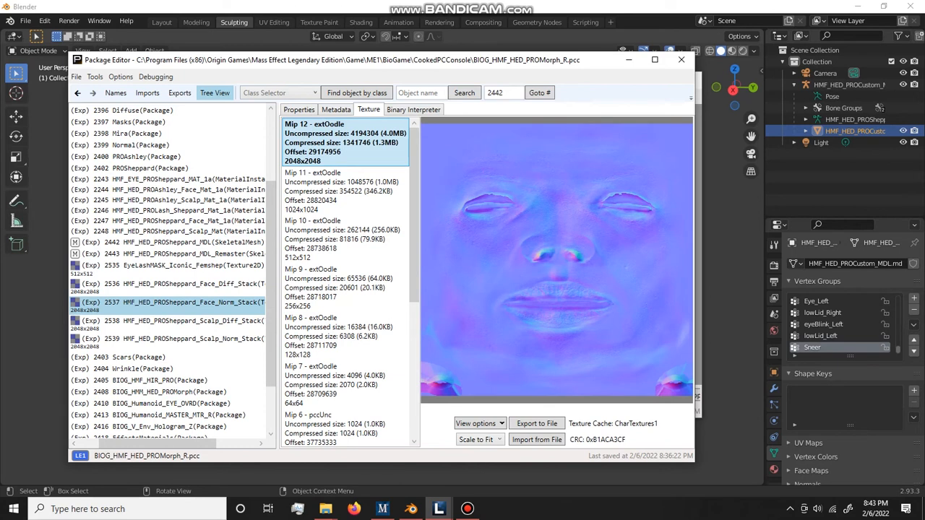
click(173, 324)
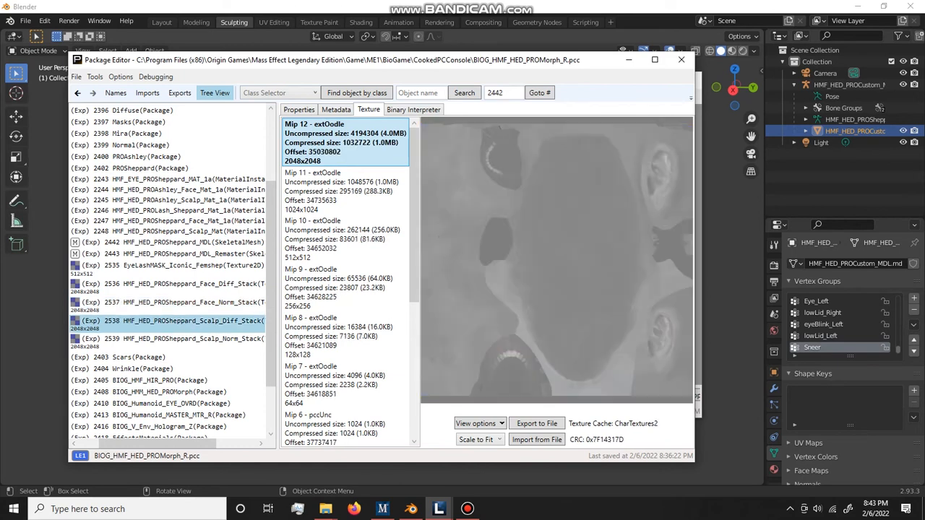
click(173, 341)
click(173, 323)
click(174, 342)
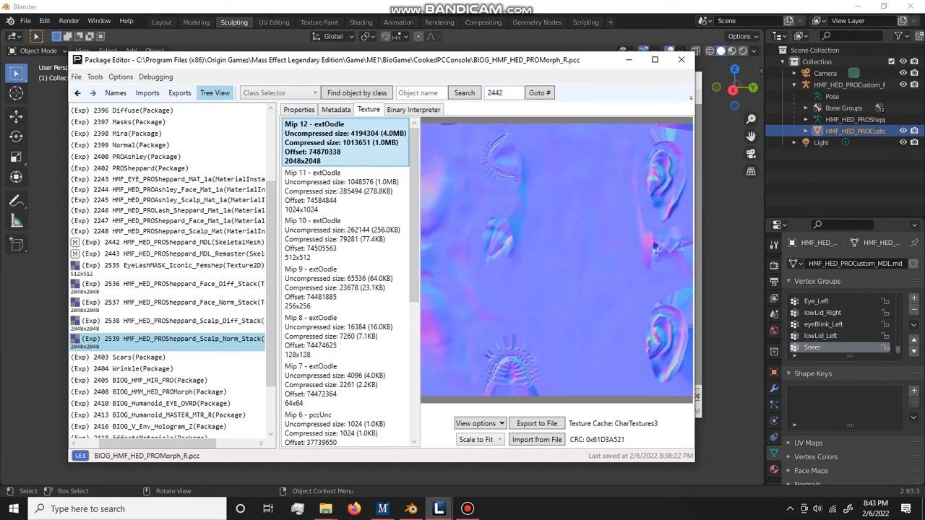
Step: Compare the PROSheppard face diffuse and normal textures with the eyelash mask and both scalp textures
click(174, 286)
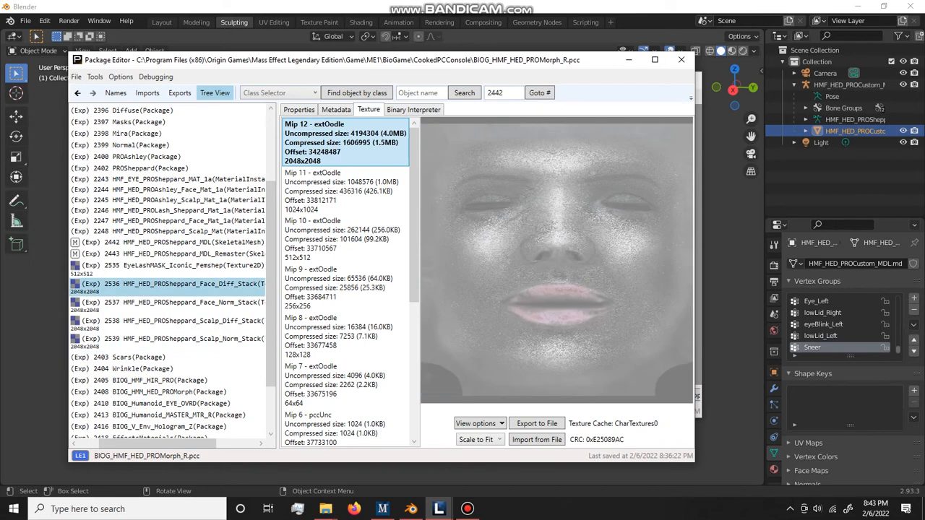
click(174, 306)
click(174, 268)
click(173, 305)
click(173, 287)
click(173, 306)
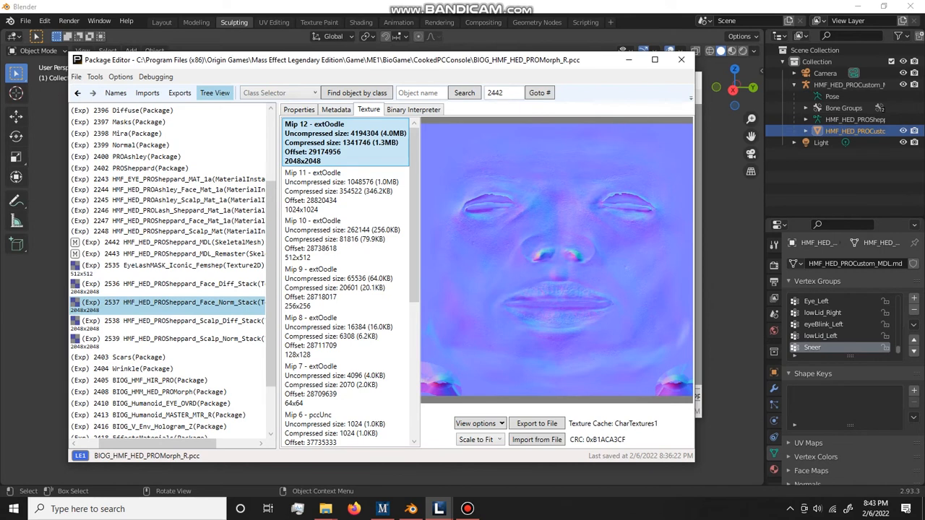
click(174, 323)
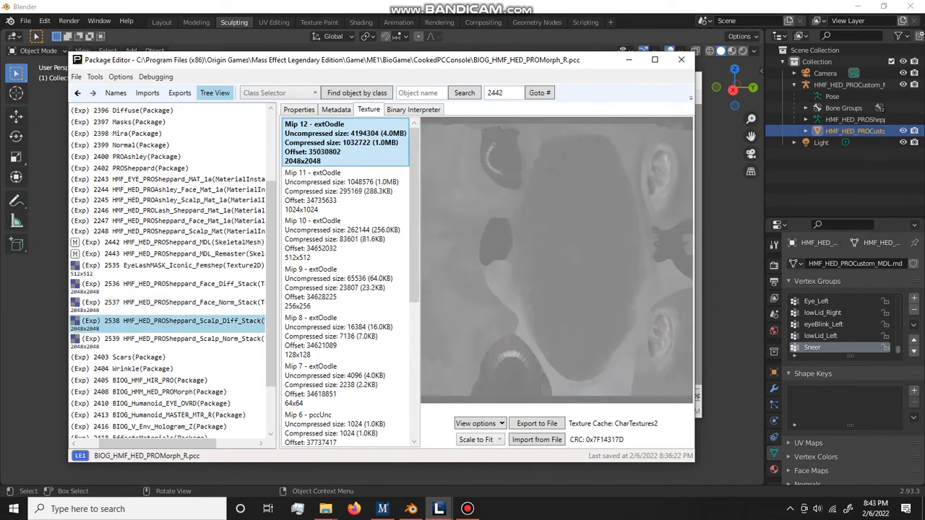
click(173, 342)
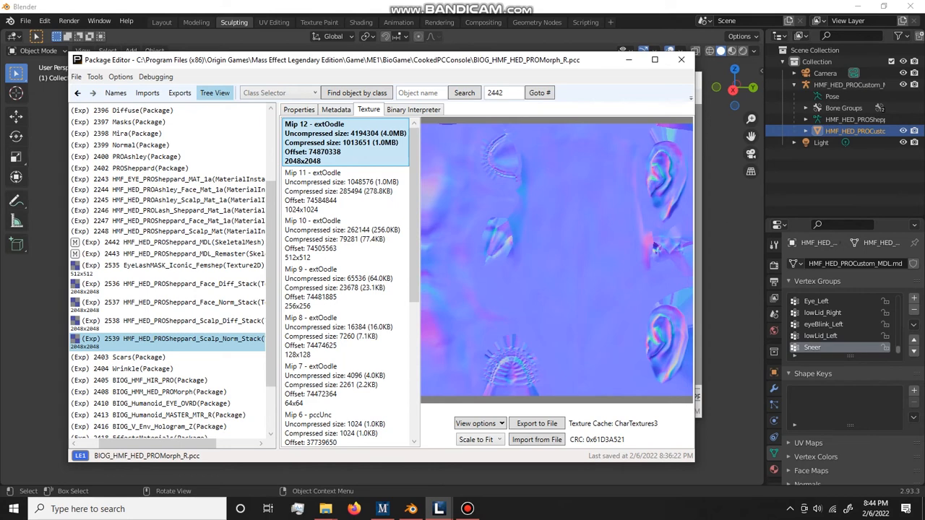
click(167, 286)
click(173, 286)
click(174, 306)
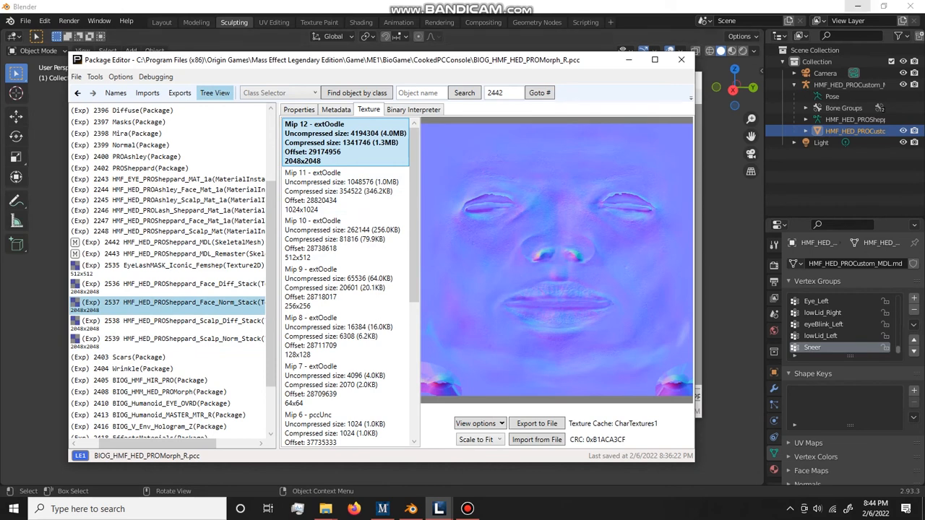
Step: Clear the way to the Blender window and close Blender without saving untitled.blend
click(858, 5)
click(909, 6)
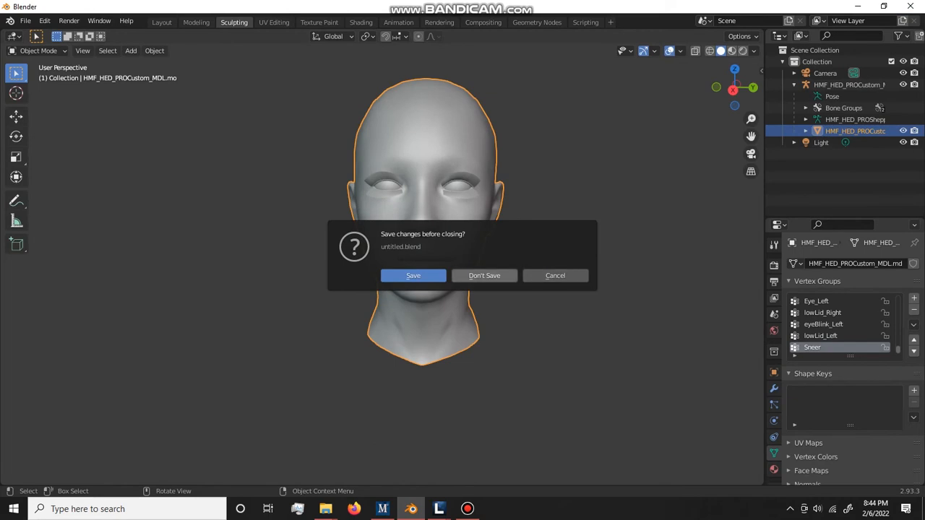
click(484, 275)
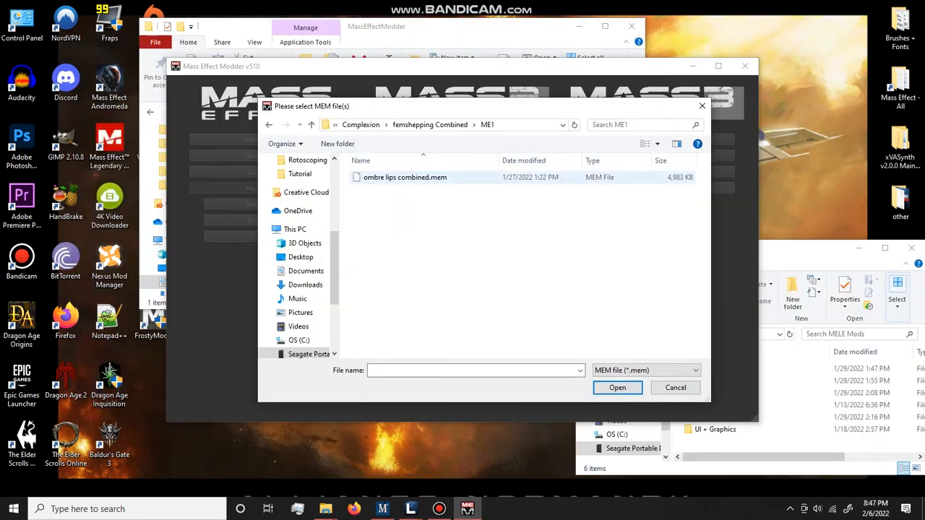
Step: In Mass Effect Modder, choose ombre lips combined.mem from the ME1 folder as the MEM file to extract
click(404, 177)
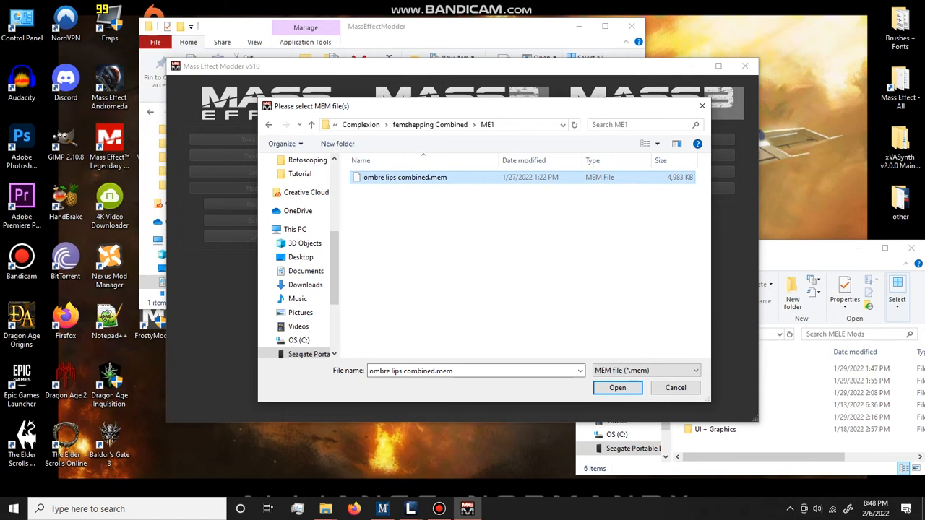
drag(448, 108, 556, 96)
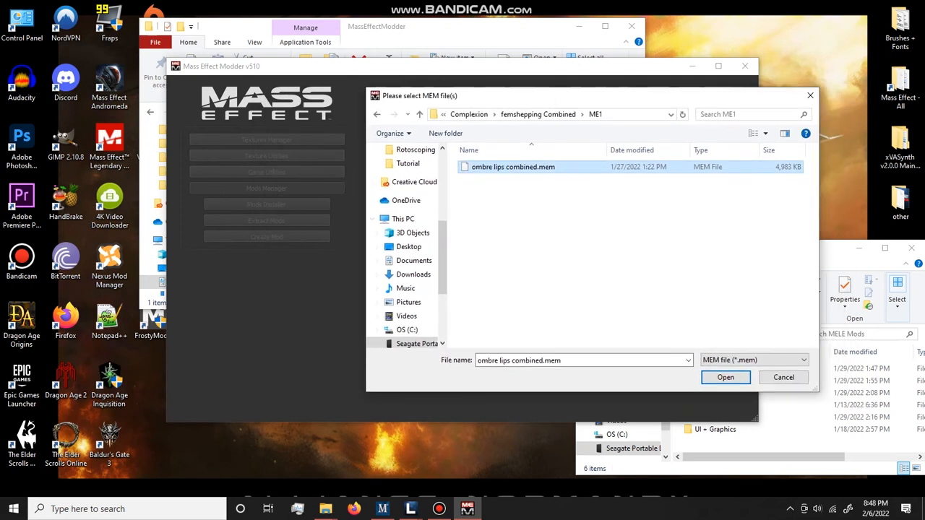
drag(640, 89, 578, 99)
click(664, 380)
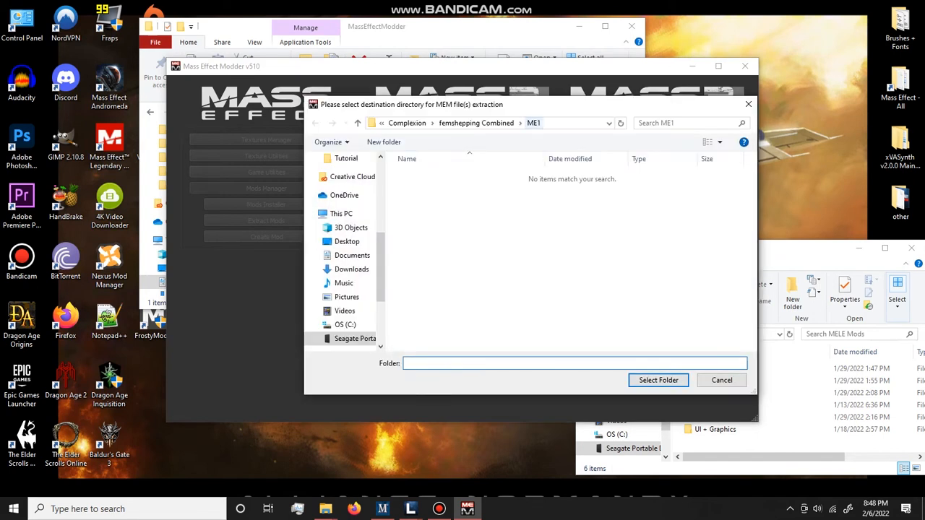
Step: Extract the chosen MEM file into the ME1 folder and open the extracted ombre lips combined folder
click(533, 123)
click(658, 380)
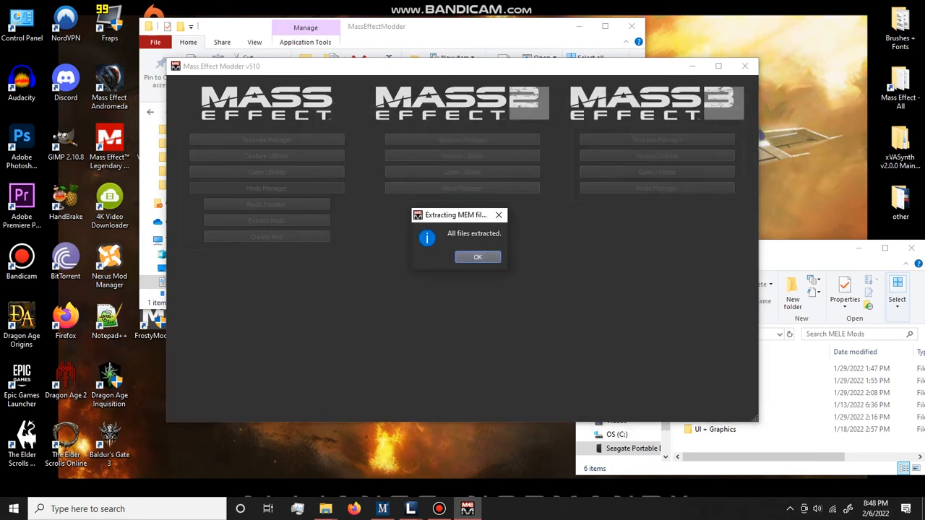
click(477, 256)
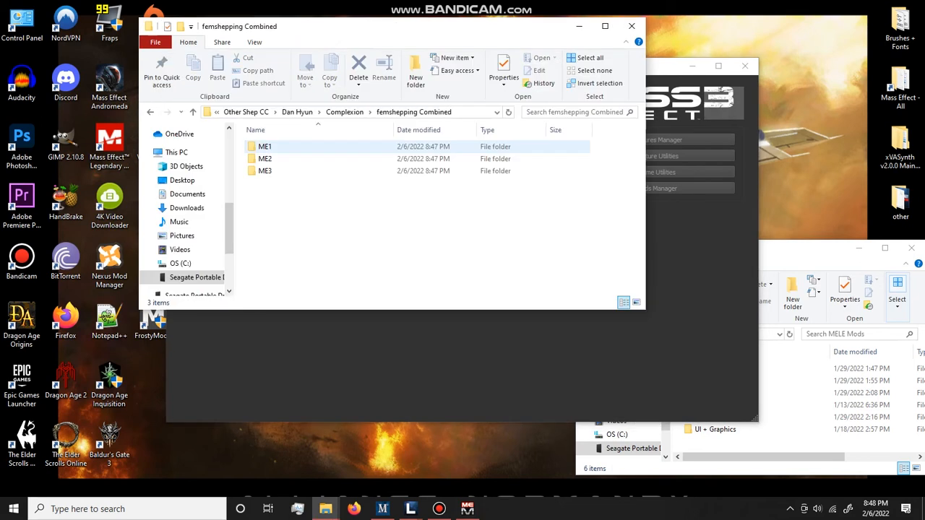
double_click(265, 147)
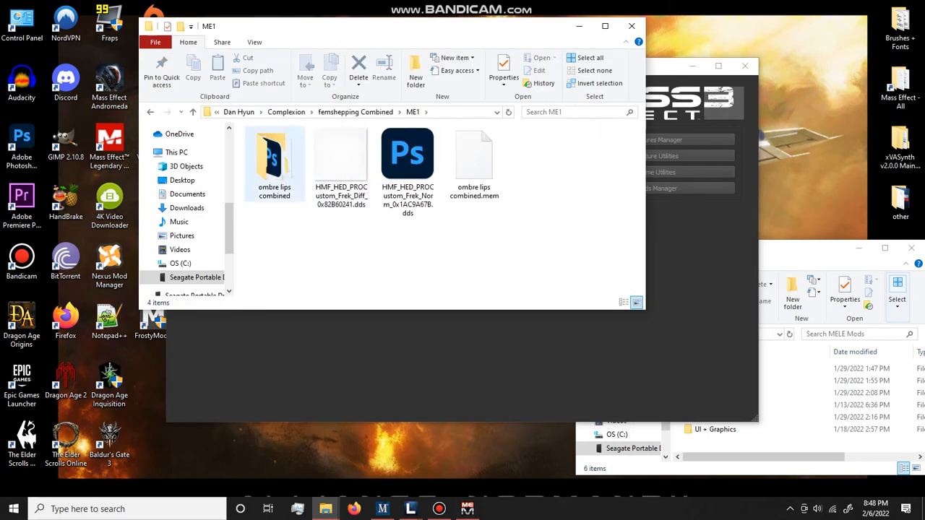
double_click(275, 162)
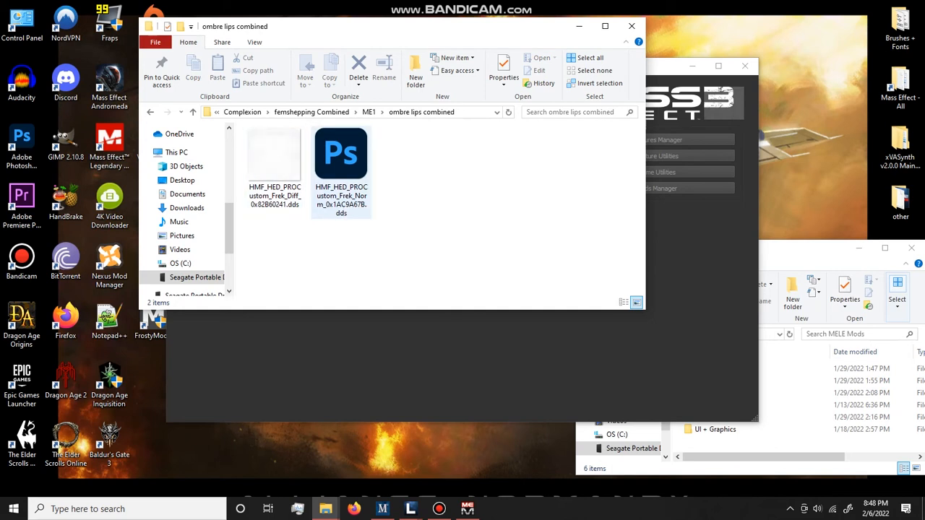
Step: Switch back to Mass Effect Modder and open the Textures Manager for the first Mass Effect game
click(668, 66)
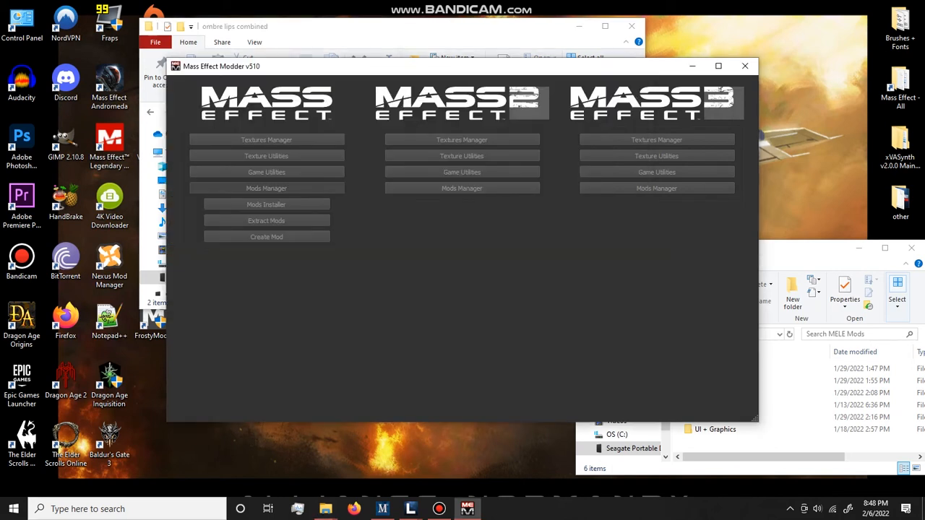
drag(596, 68, 737, 86)
click(407, 172)
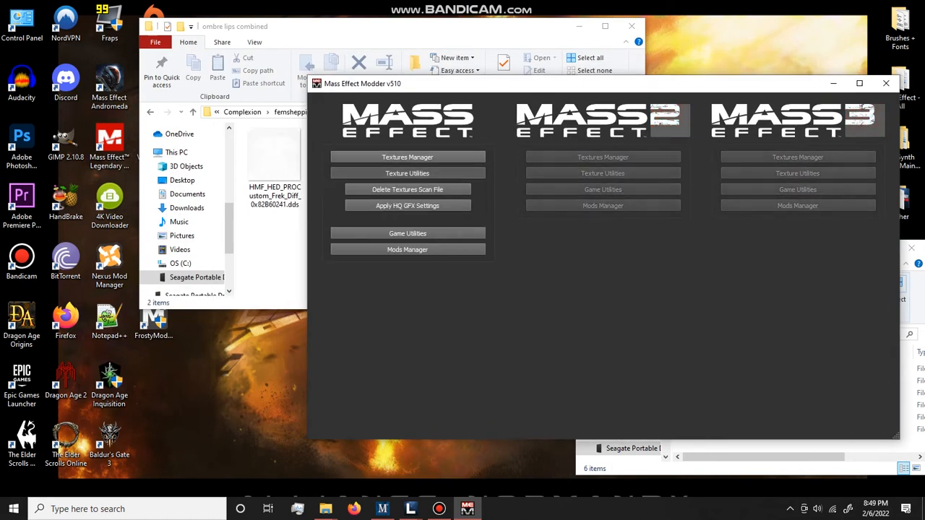
click(407, 157)
drag(475, 85, 578, 53)
click(767, 268)
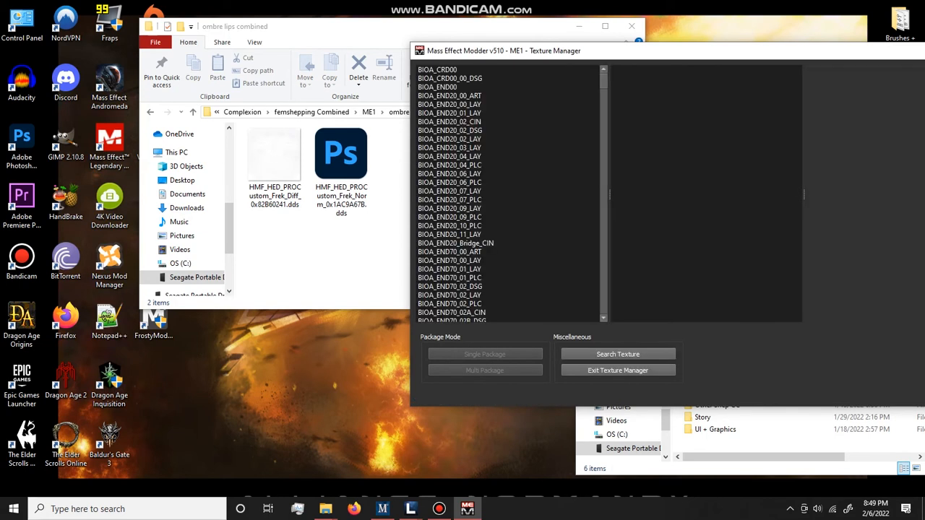
Step: Locate the BIOG_HMF_HED_PROMorph_R package and select its HMF_HED_PROSheppard_Face_Diff_Stack texture
drag(603, 81, 603, 293)
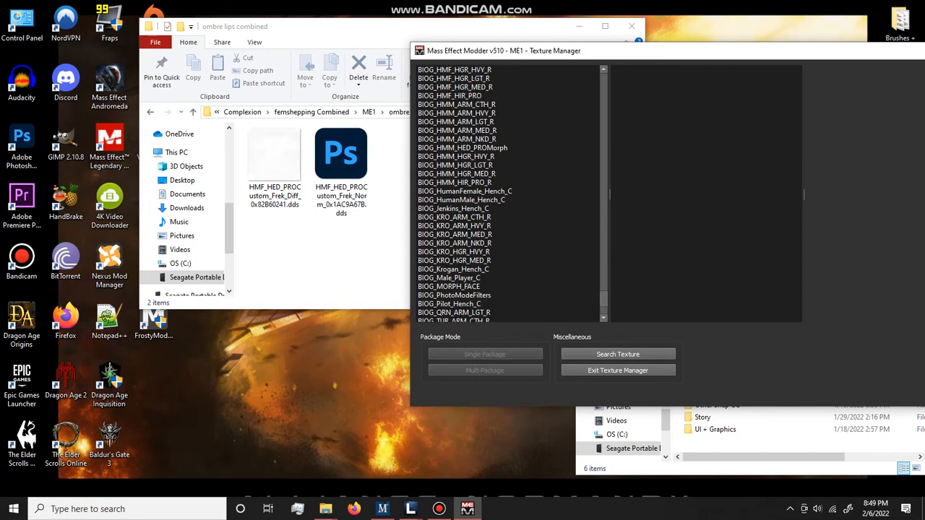
click(463, 148)
scroll(508, 195, up, 2)
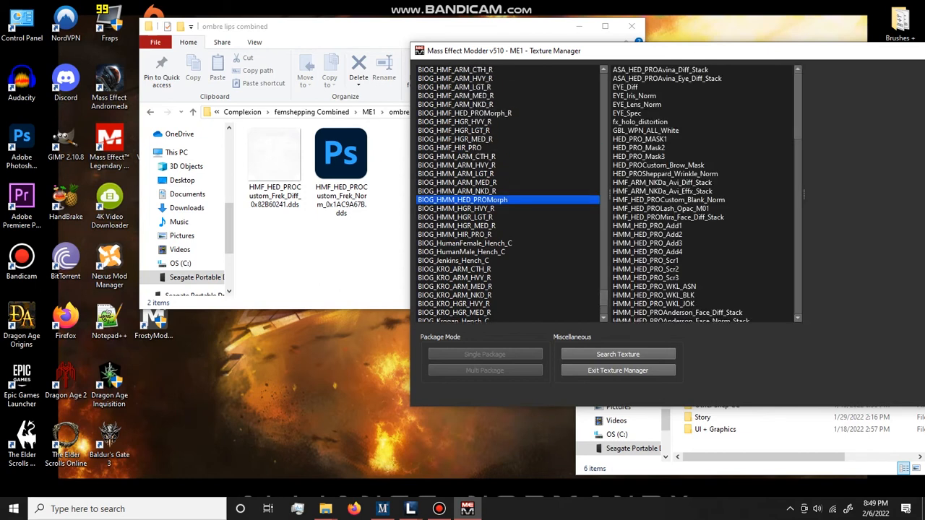
click(465, 113)
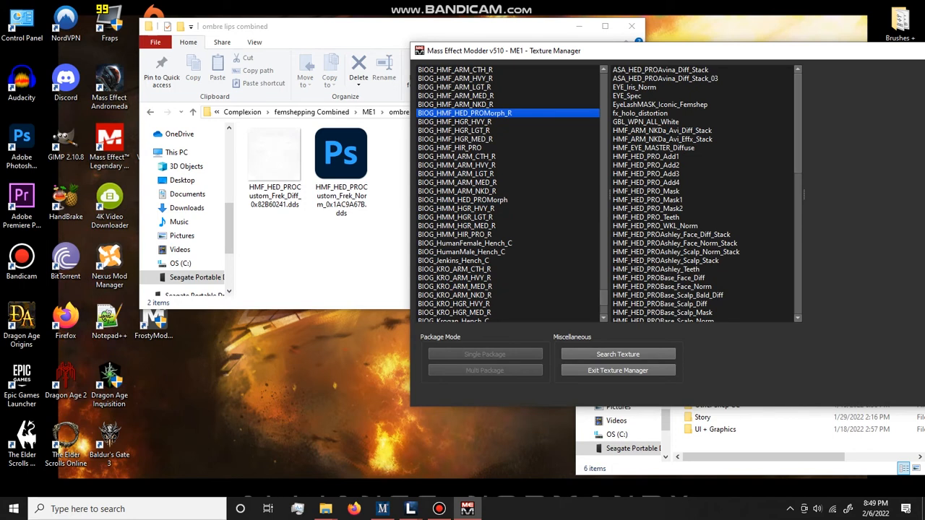
scroll(701, 195, down, 10)
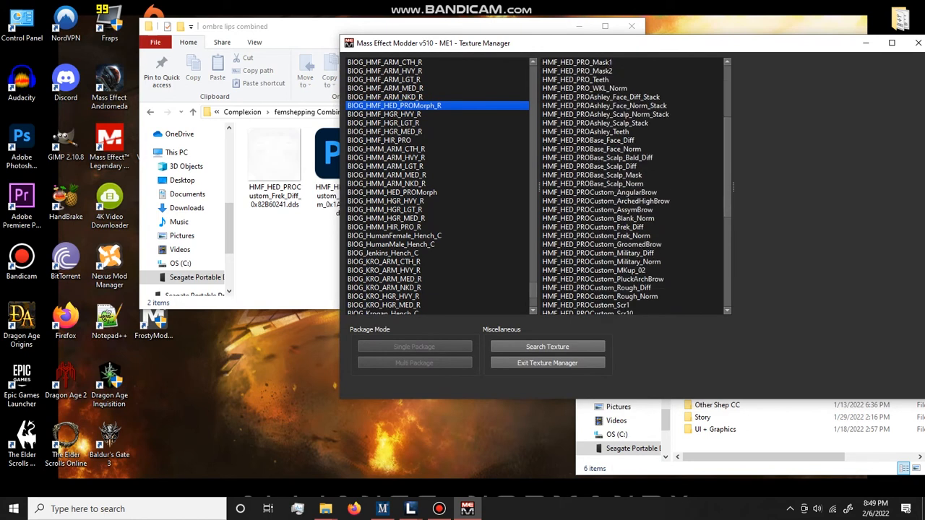
scroll(633, 186, down, 4)
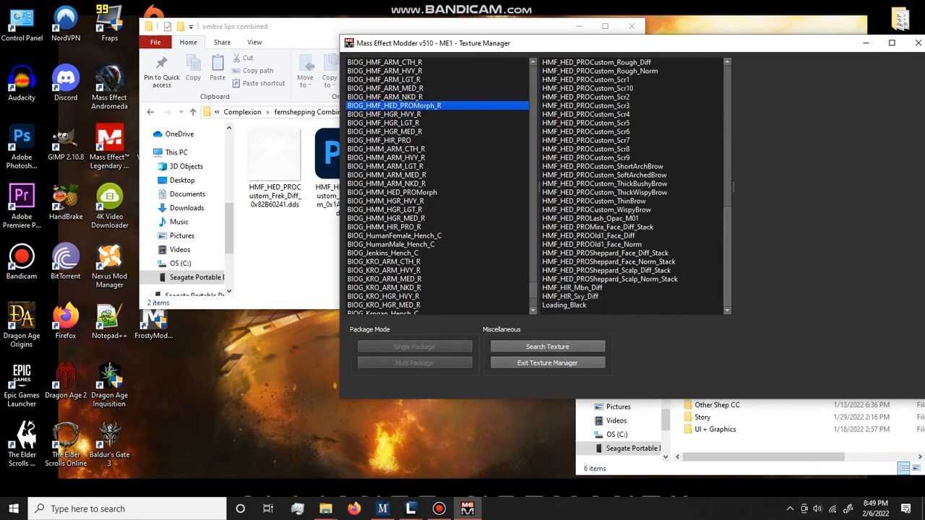
click(606, 253)
drag(666, 52, 590, 44)
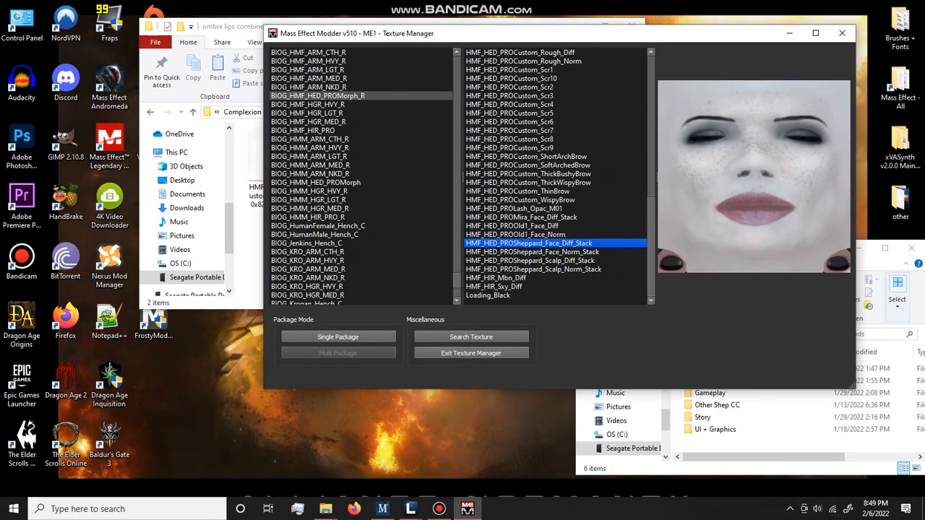
Step: Replace the PROSheppard face diffuse texture with HMF_HED_PROCustom_Frek_Diff_0x82B60241.dds from the ombre lips combined folder
right_click(526, 245)
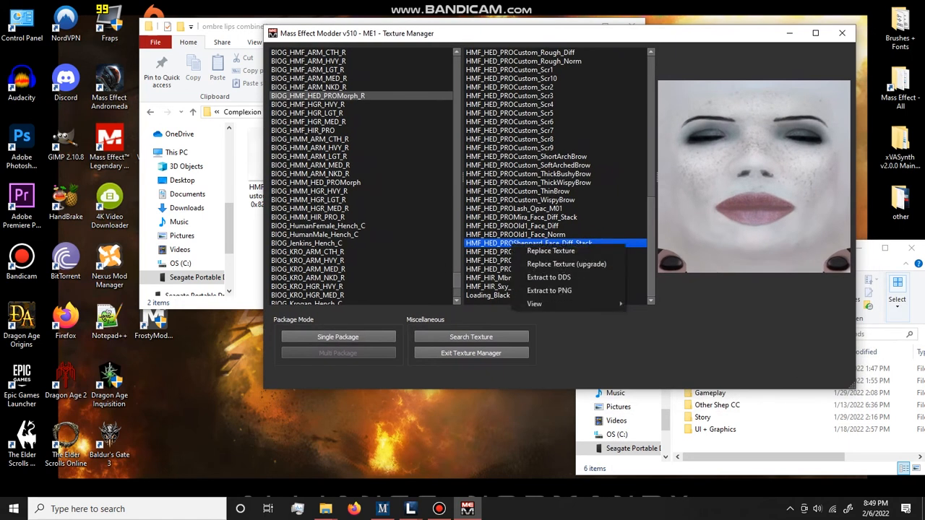
click(551, 251)
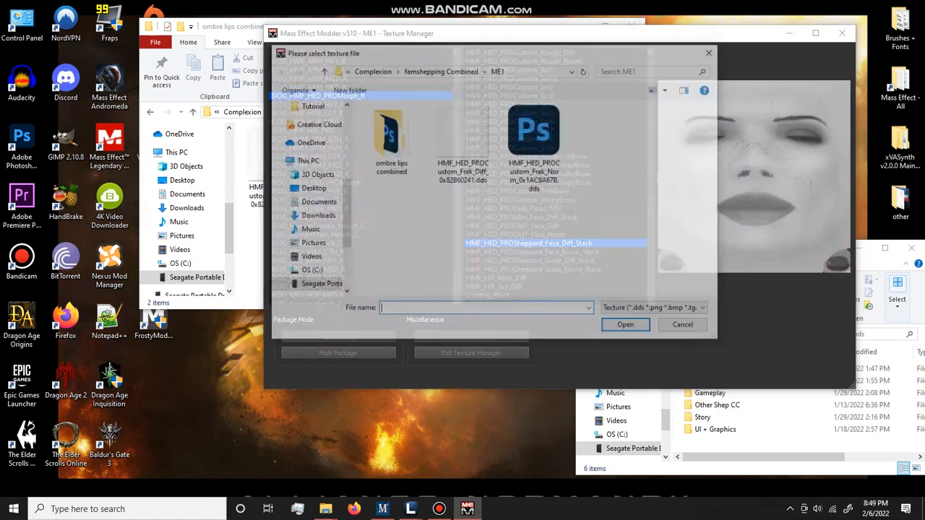
double_click(390, 137)
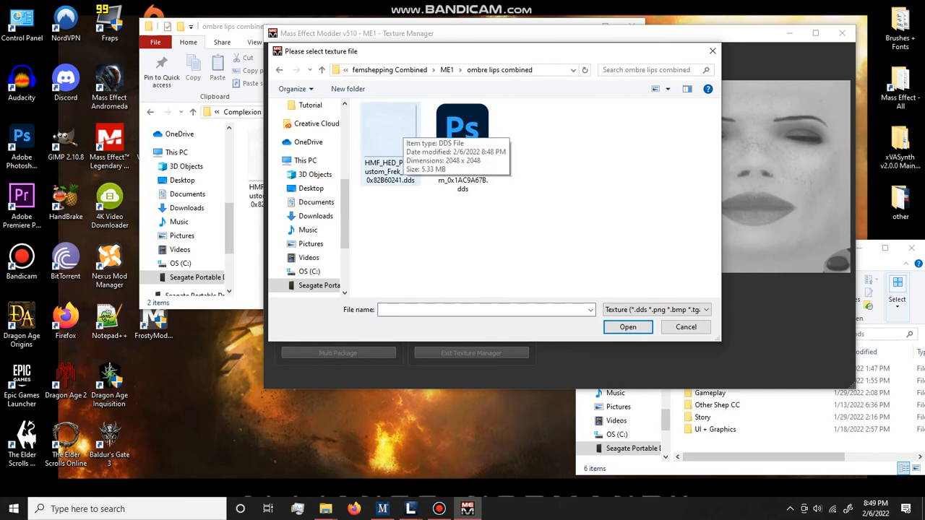
double_click(390, 136)
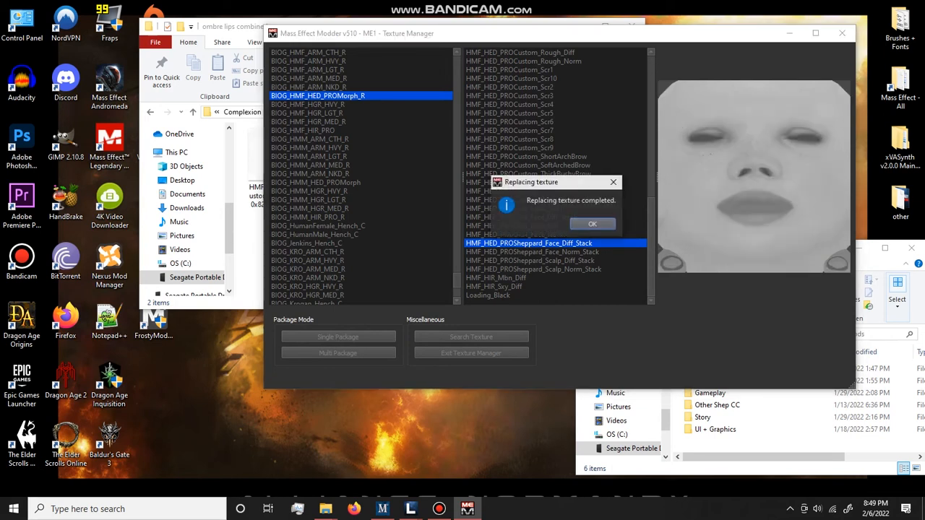
key(Return)
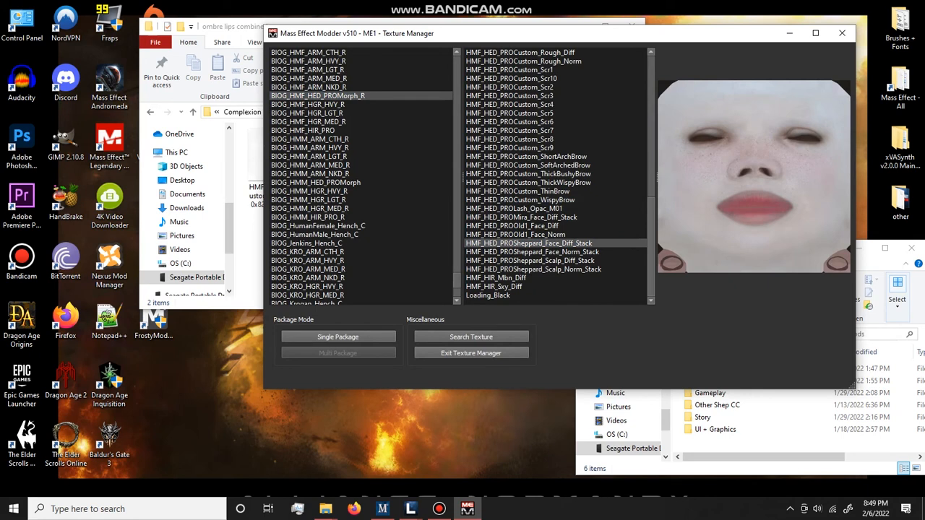
Step: Extract the replaced PROSheppard face diffuse texture to DDS in a new "femshep version" folder inside ME1
right_click(575, 244)
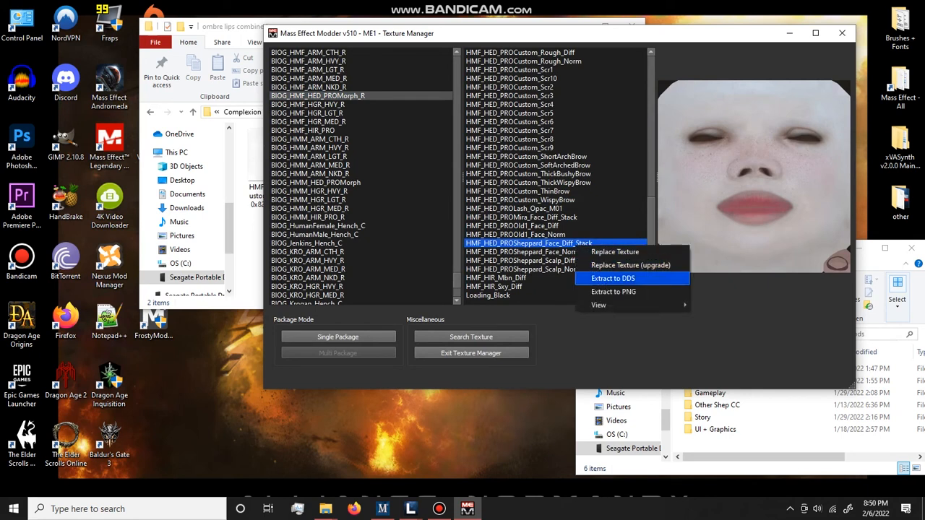
click(612, 278)
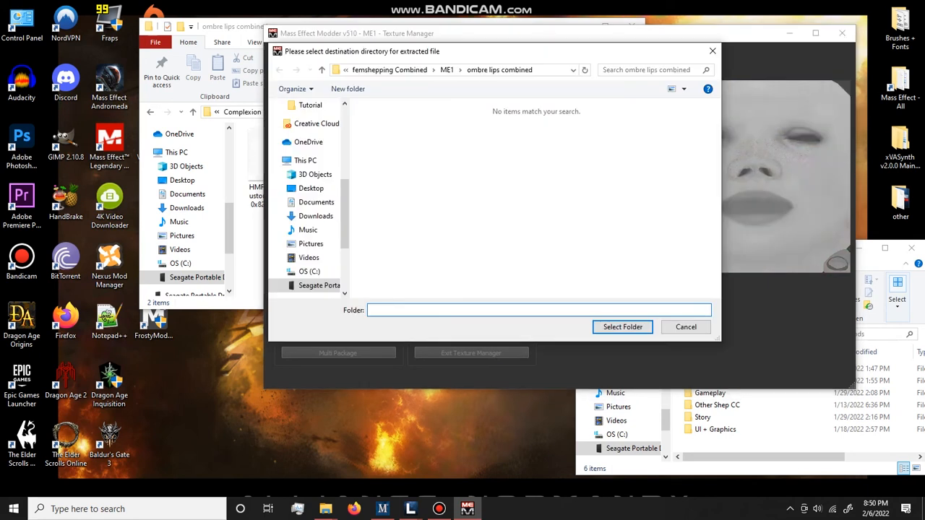
click(446, 69)
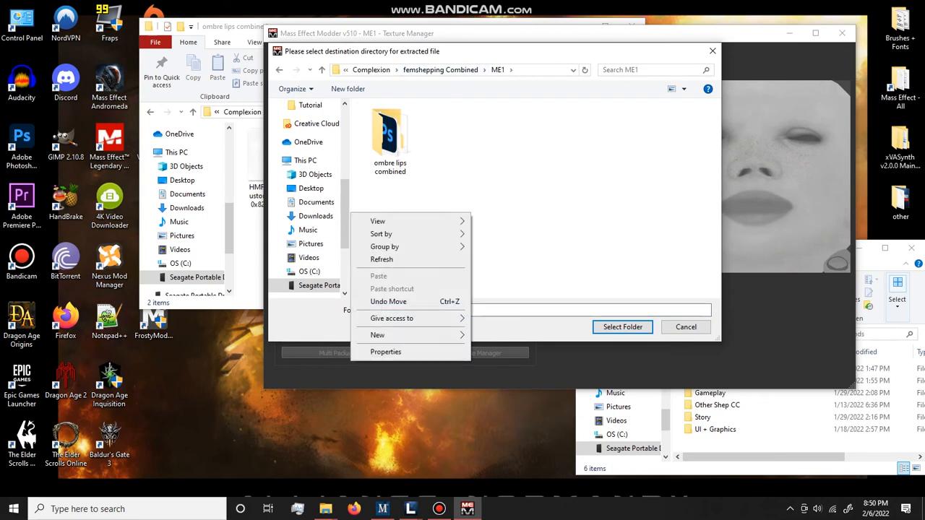
right_click(351, 214)
mouse_move(378, 335)
click(498, 334)
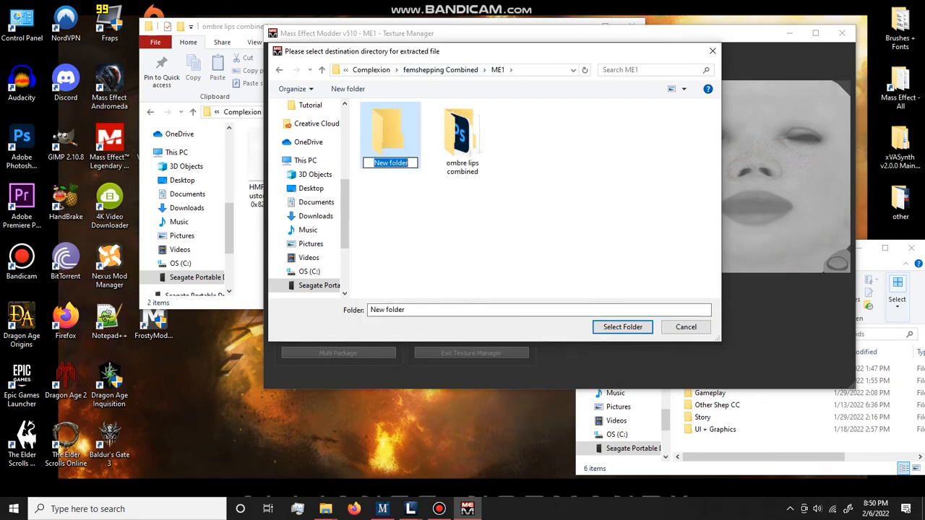
text(femshep)
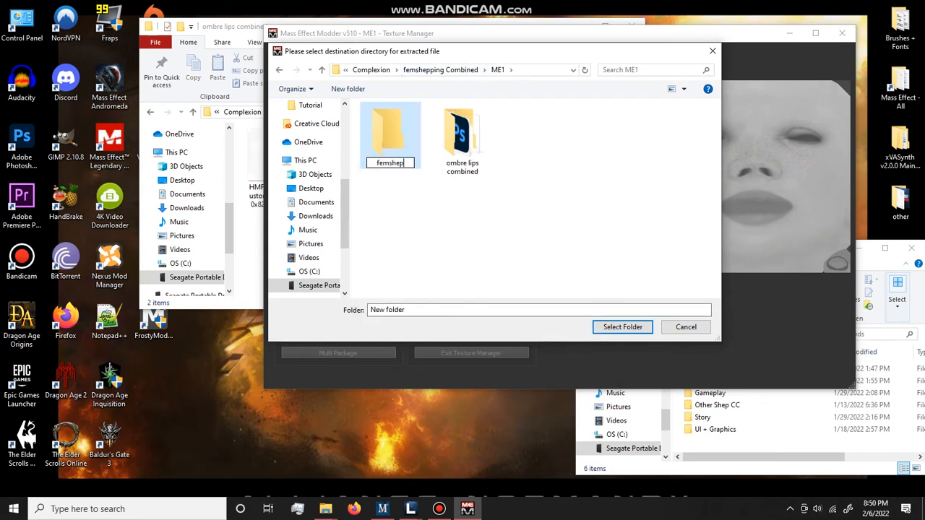
text( rersion)
key(Return)
key(Return)
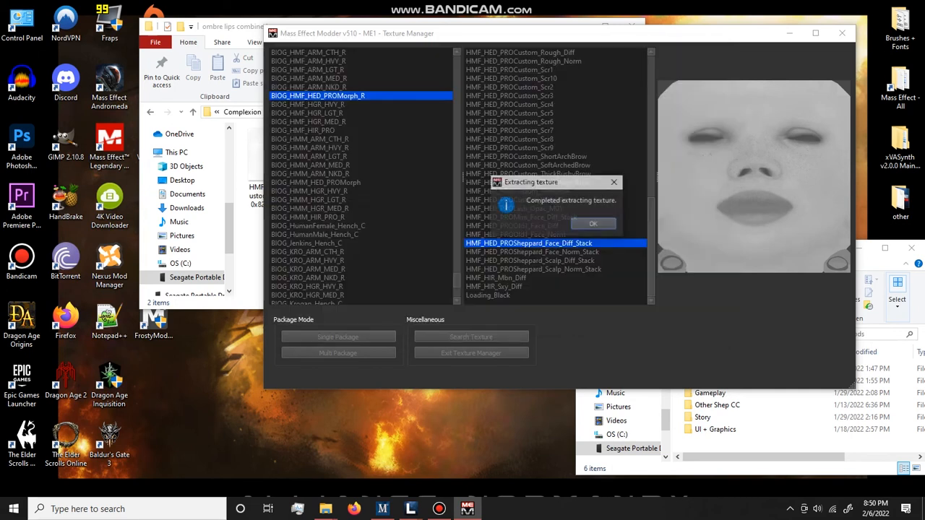
key(Return)
Step: Replace HMF_HED_PROSheppard_Face_Norm_Stack with HMF_HED_PROCustom_Frek_Norm_0x1AC9A67B.dds from the ombre lips combined folder
key(Down)
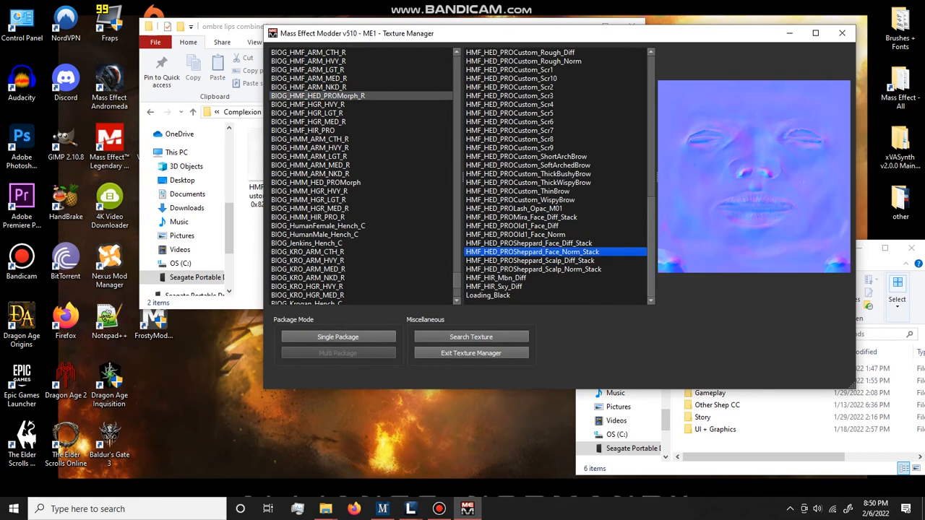
right_click(595, 252)
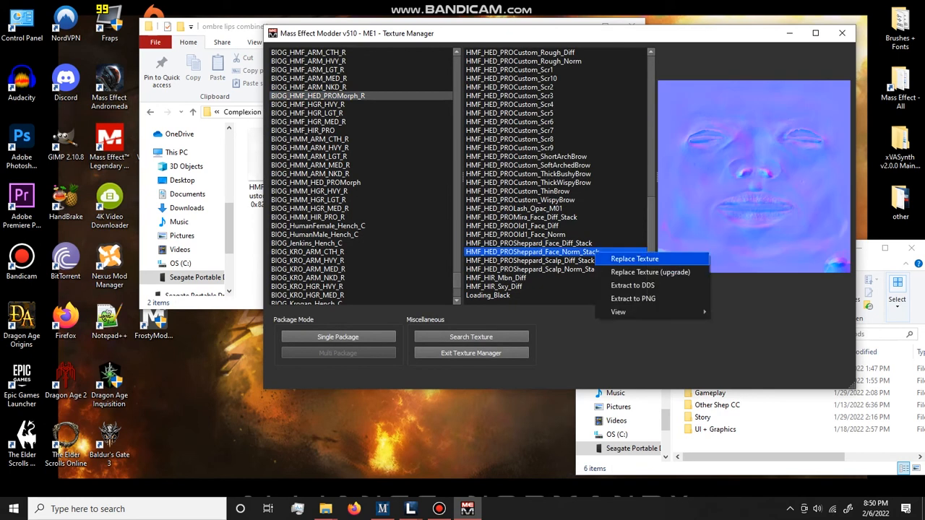
click(634, 258)
double_click(463, 137)
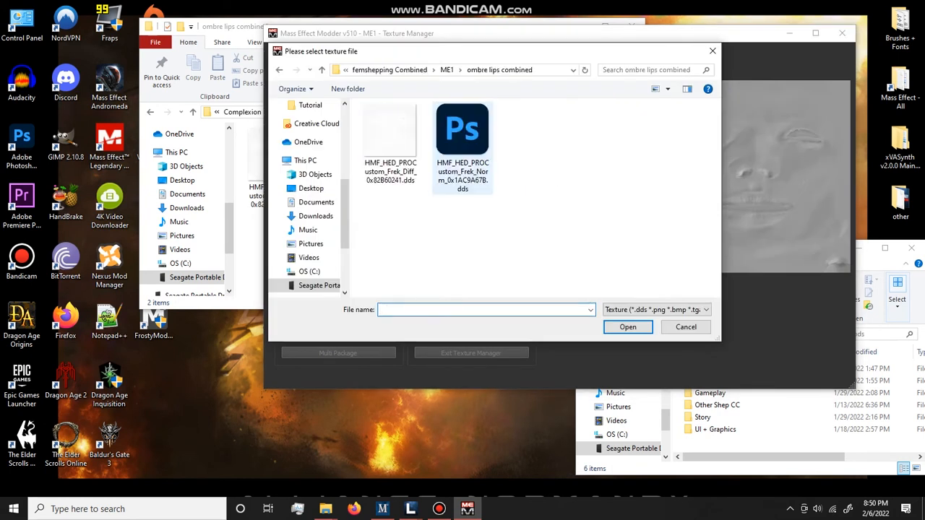
double_click(462, 138)
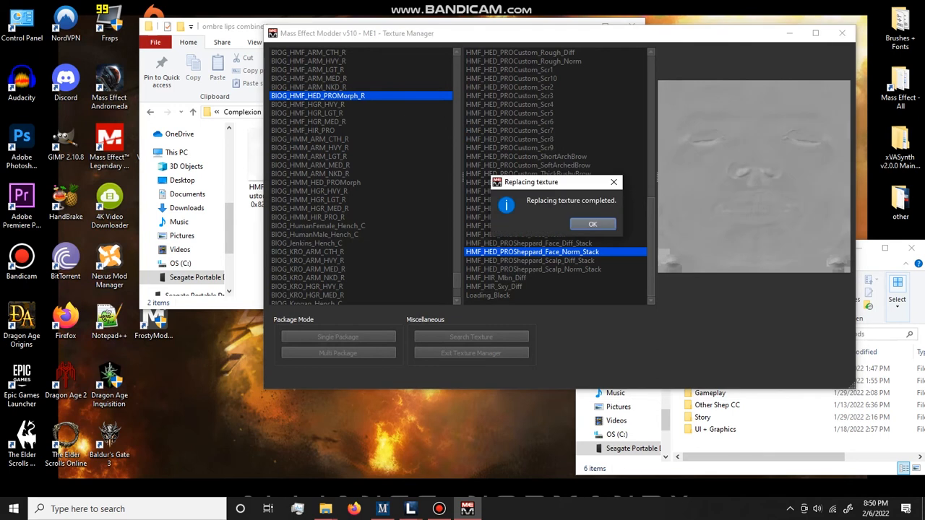
key(Return)
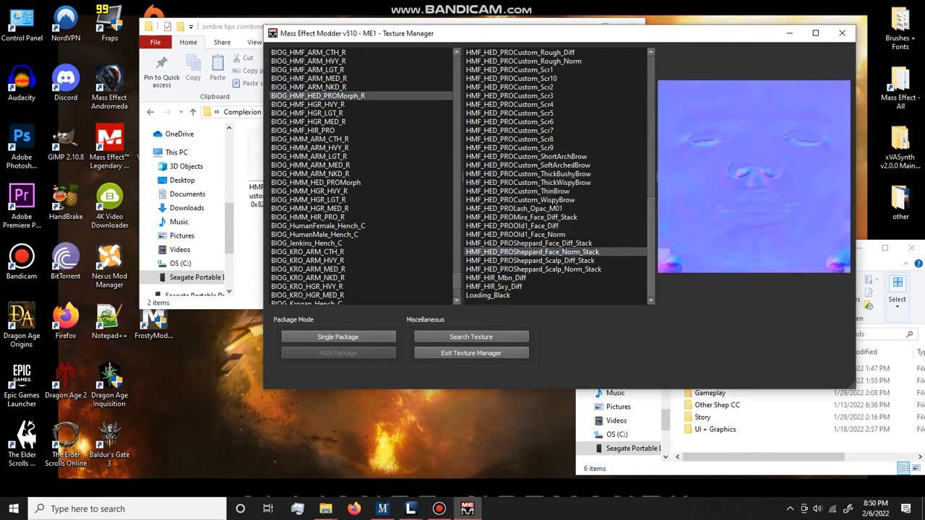
Step: Extract the replaced PROSheppard face normal texture to DDS in ME1's new femshep folder, and clear away Mass Effect Modder and the folder window
right_click(538, 251)
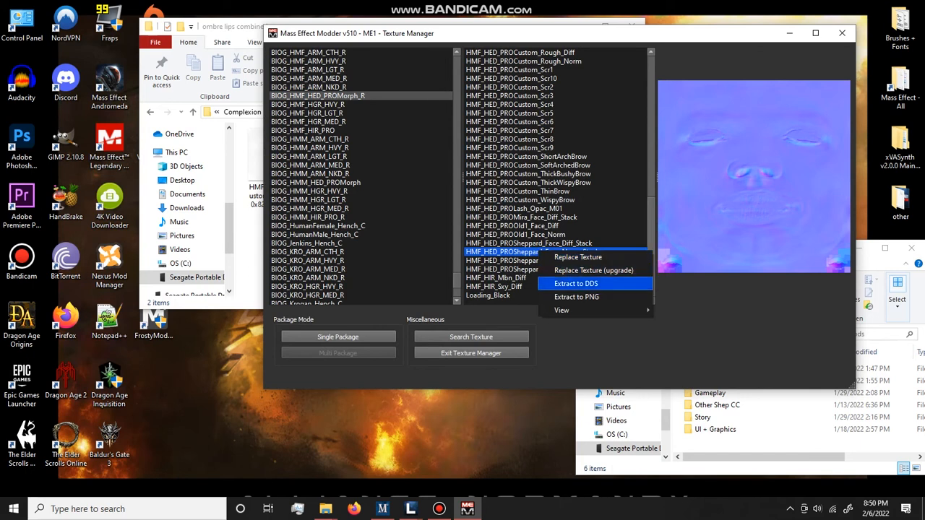
click(577, 283)
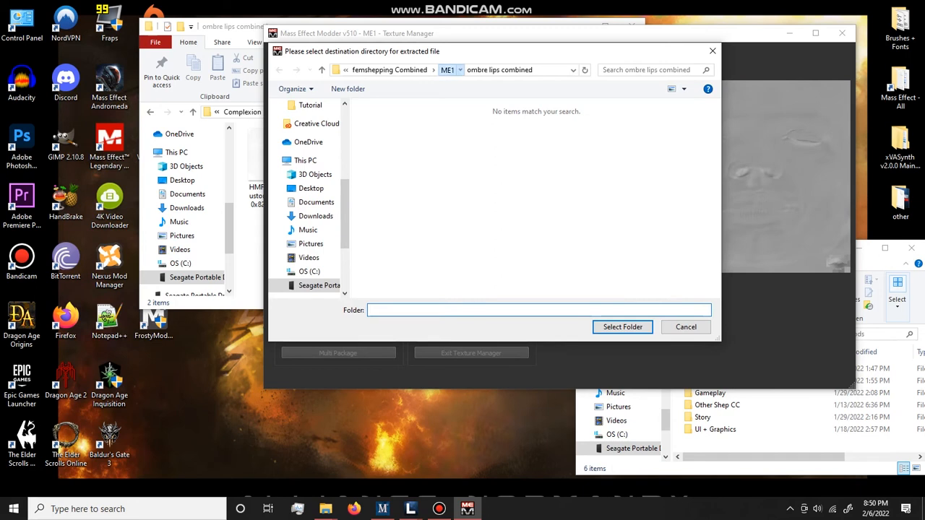
click(448, 70)
click(390, 136)
click(622, 327)
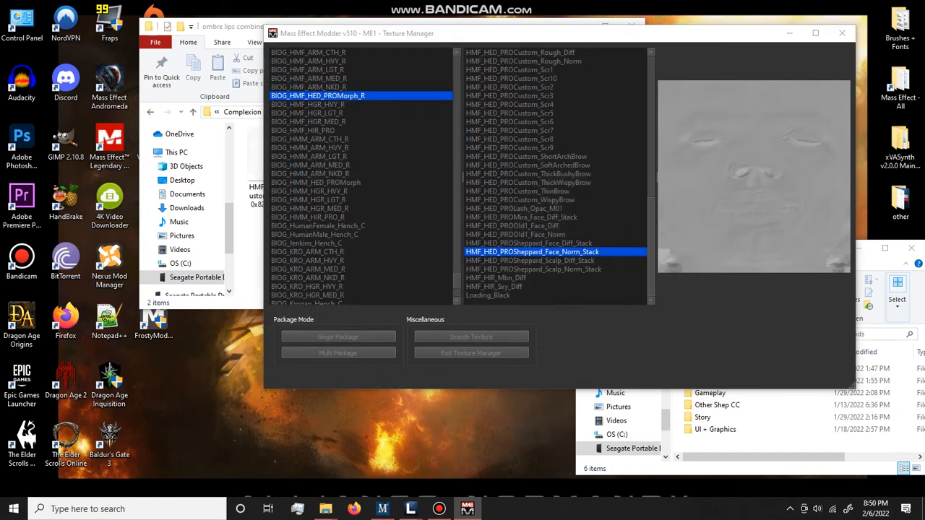
key(Return)
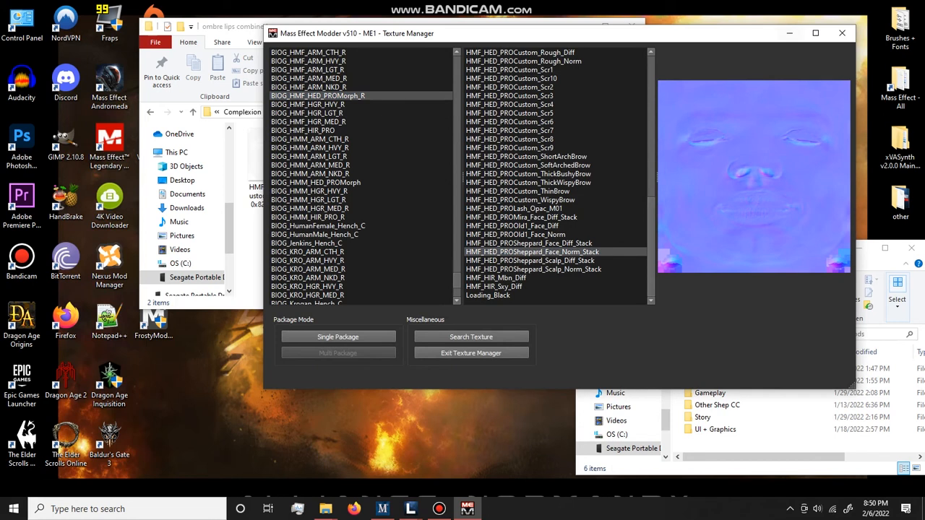
click(842, 33)
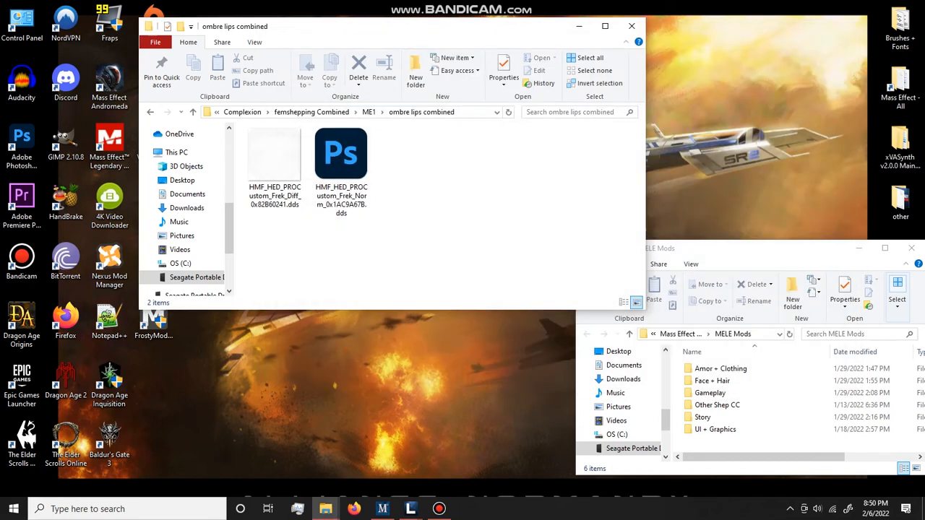
click(579, 26)
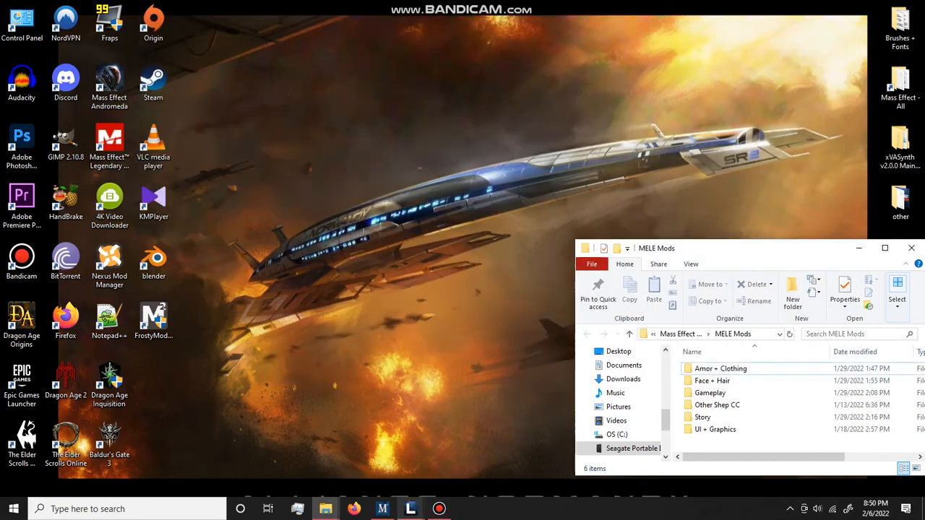
Step: Switch to Legendary Explorer's Package Editor, view the PROSheppard face normal and diffuse textures, and select HMF_HED_PROSheppard_Face_Diff_Stack
mouse_move(411, 509)
click(514, 459)
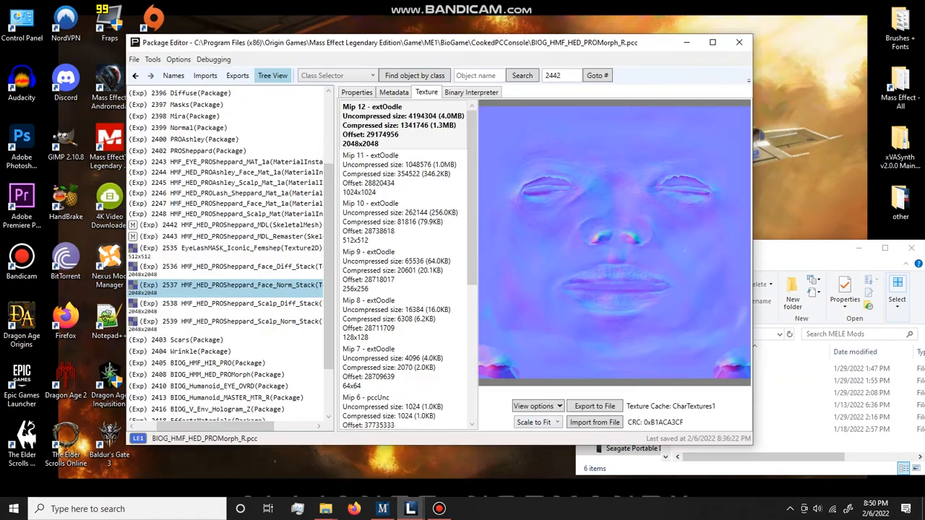
click(225, 267)
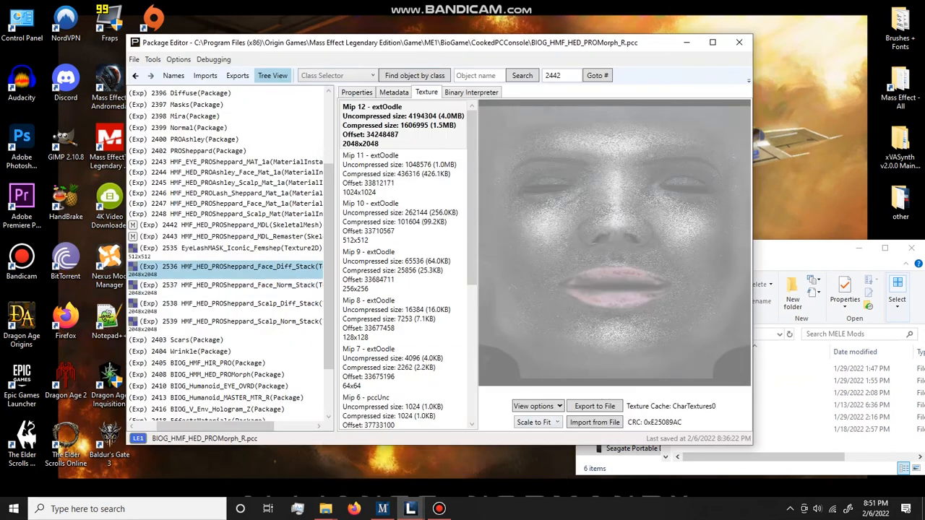
click(225, 284)
click(226, 266)
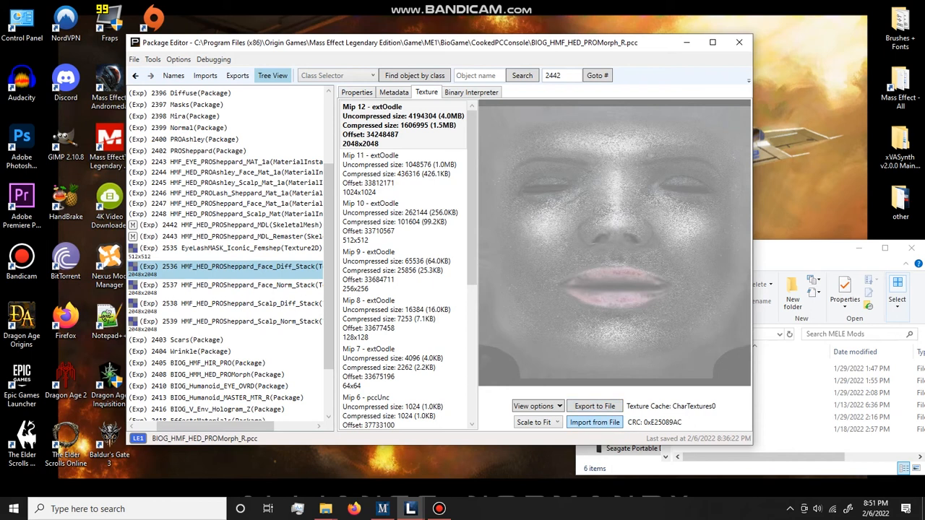
Step: Start importing a replacement for the PROSheppard face diffuse texture, with Package stored as its storage location
click(593, 422)
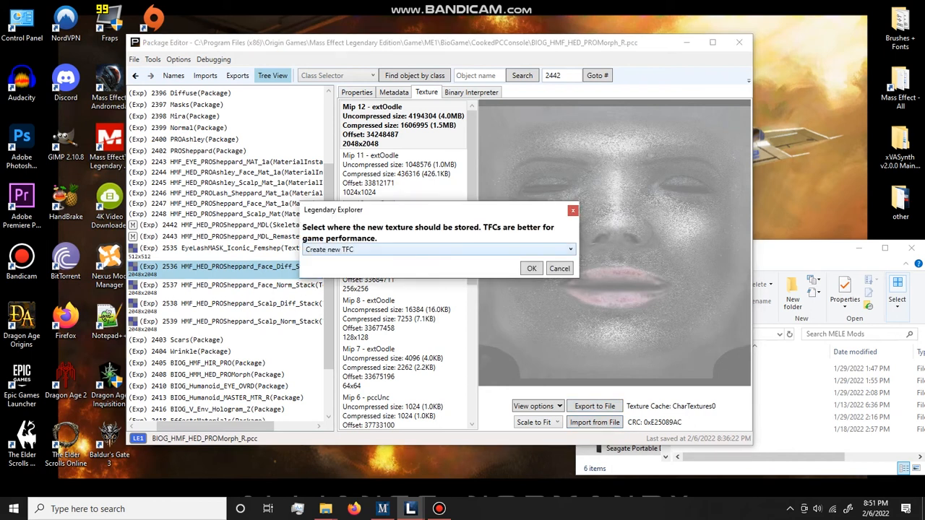
drag(430, 209, 447, 195)
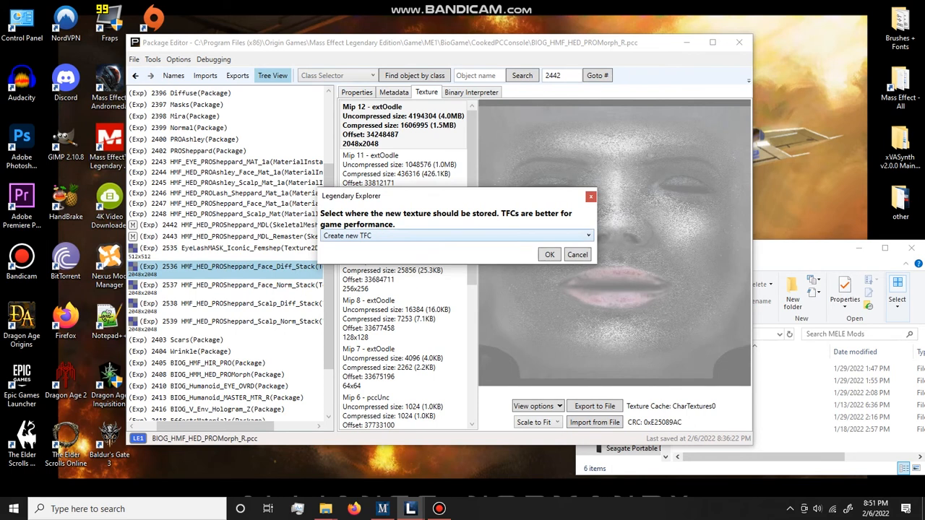
click(455, 235)
click(455, 235)
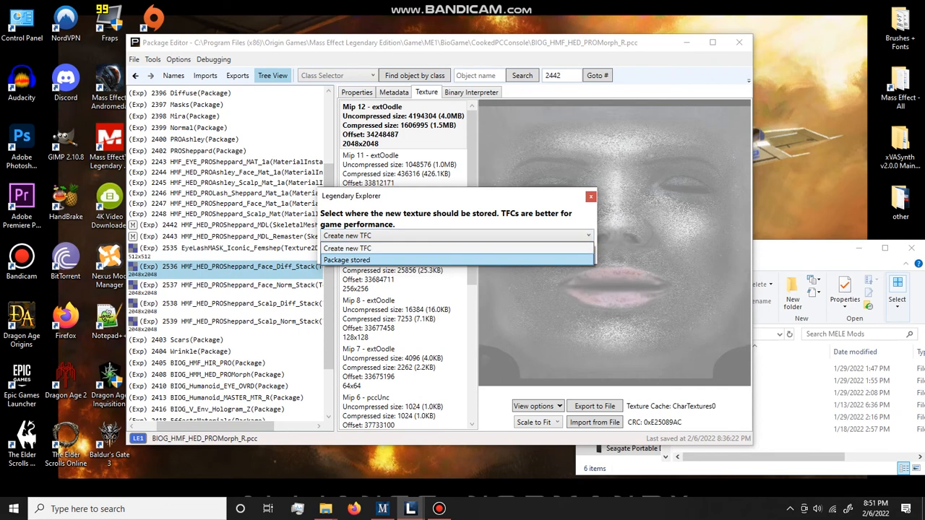
key(Return)
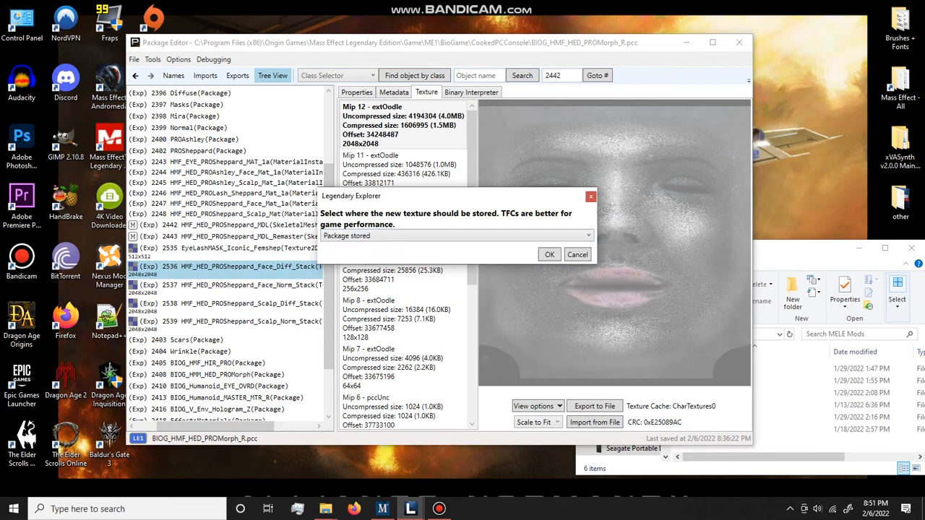
key(Return)
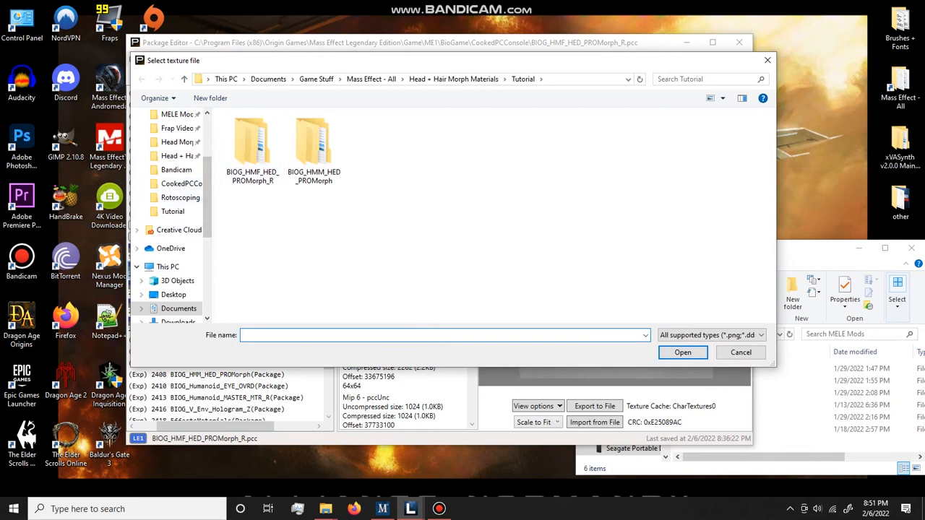
Step: Import HMF_HED_PROSheppard_Face_Diff_Stack_0xE25089AC.dds from the desktop's other folder as the new face diffuse texture
scroll(181, 183, up, 1)
scroll(180, 183, down, 4)
scroll(181, 183, up, 5)
scroll(173, 183, up, 1)
scroll(174, 210, down, 1)
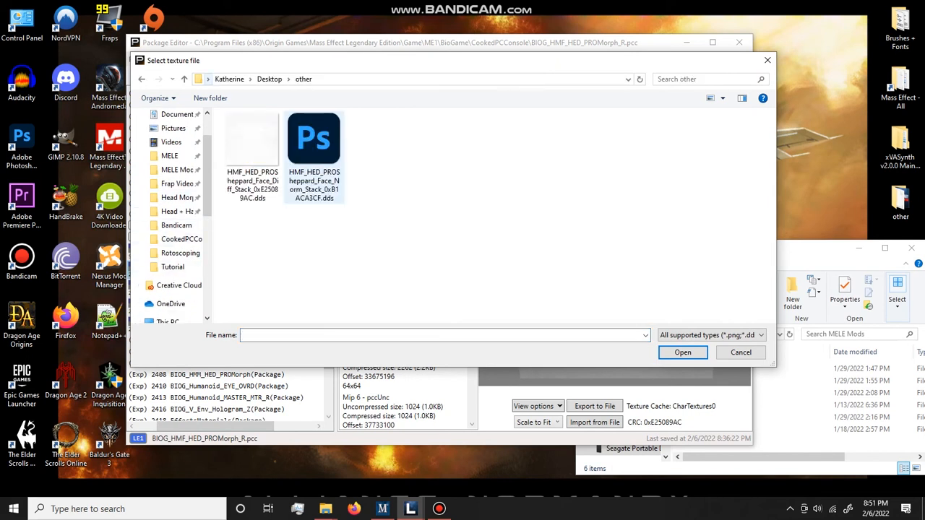
click(247, 154)
double_click(248, 155)
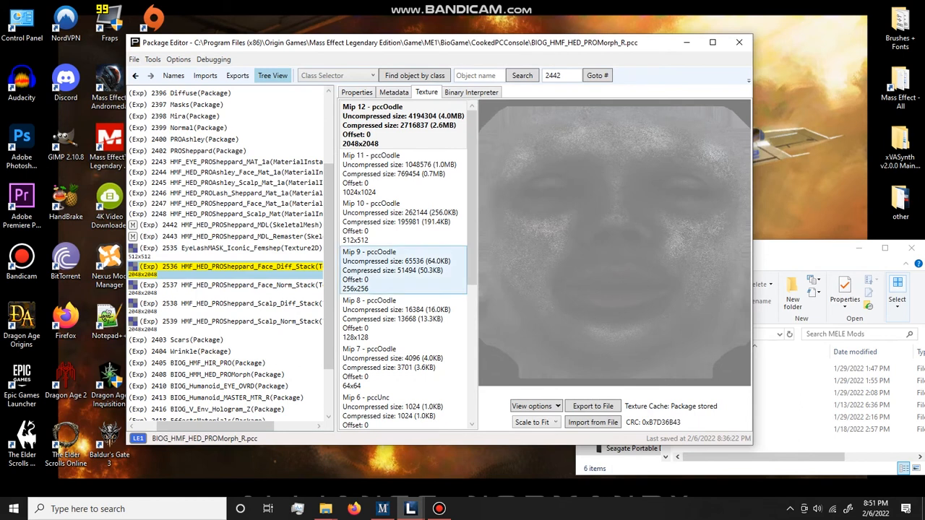
Step: Replace HMF_HED_PROSheppard_Face_Norm_Stack with HMF_HED_PROSheppard_Face_Norm_Stack_0xB1ACA3CF.dds from the other folder, as a package-stored texture
click(226, 287)
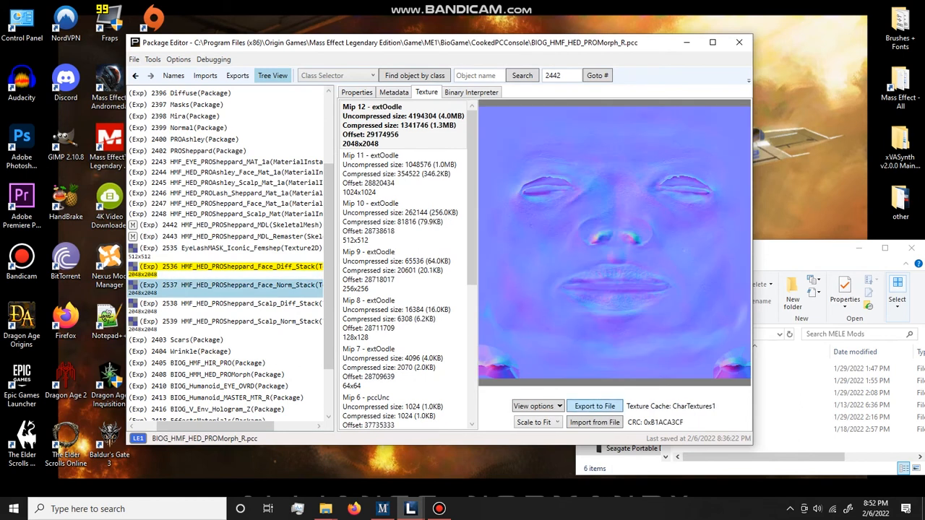
click(594, 422)
click(439, 249)
click(439, 274)
click(531, 268)
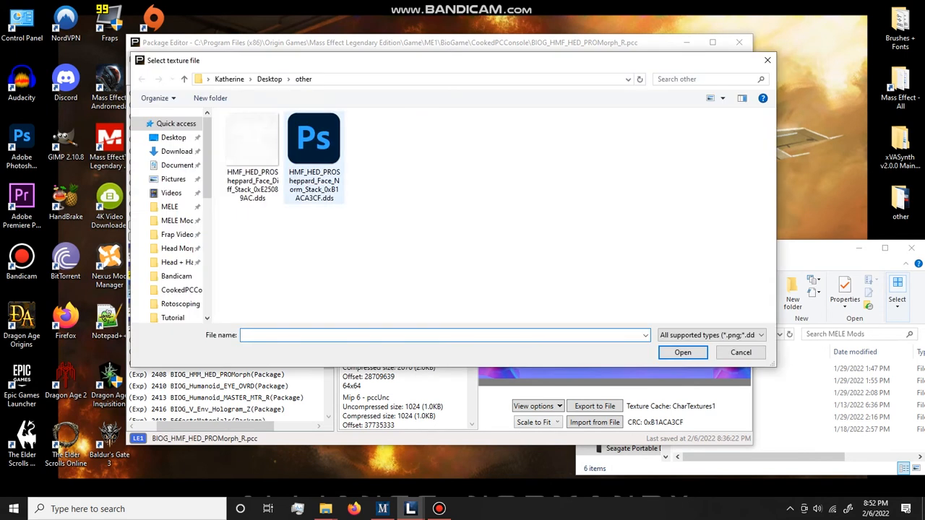
double_click(313, 144)
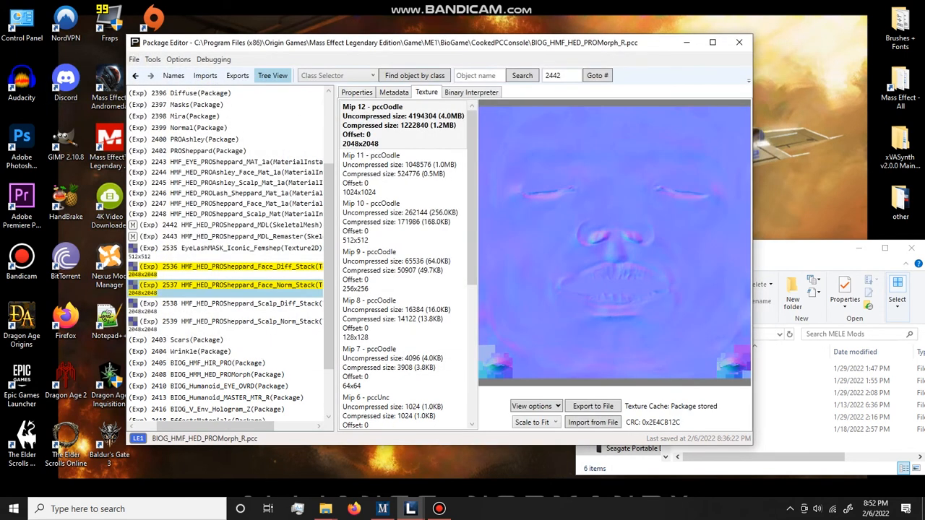
Step: Save the BIOG_HMF_HED_PROMorph_R.pcc package with both imported face textures
right_click(138, 67)
click(107, 88)
key(ctrl+s)
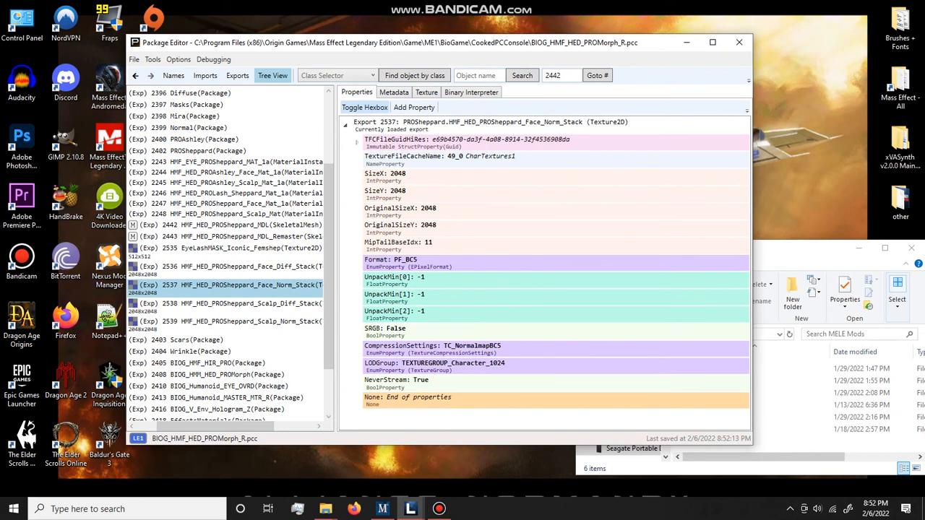
Step: Widen the export list and inspect HMF_HED_PROSheppard_Face_Mat_1a's texture parameters and its SkinTone colour components
drag(336, 253, 415, 253)
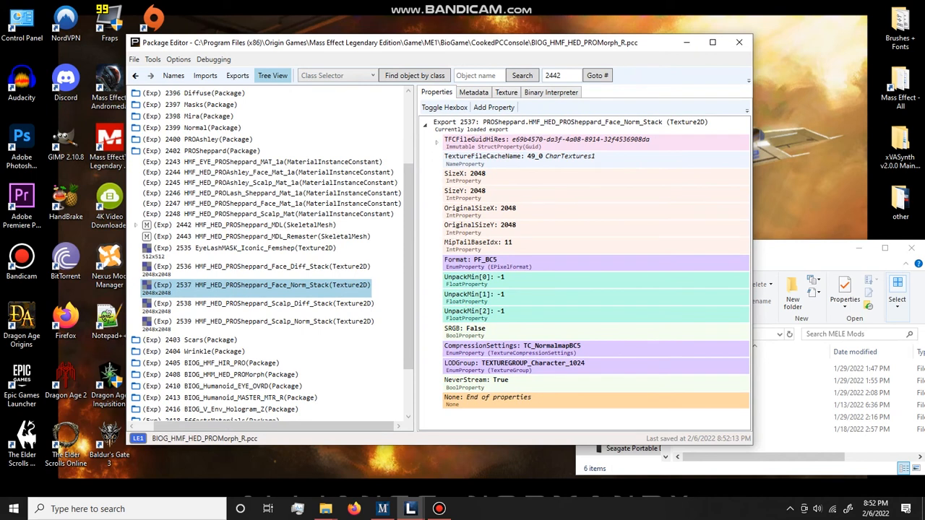
click(289, 203)
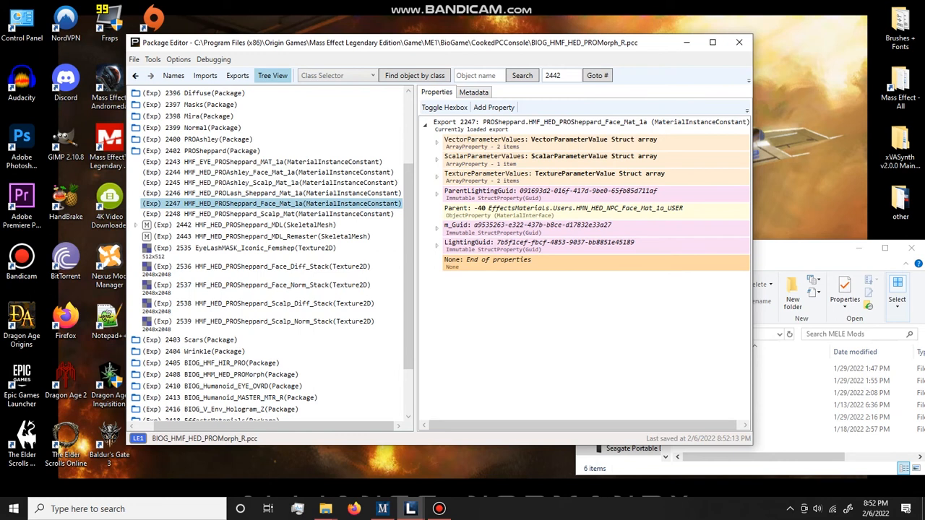
click(437, 176)
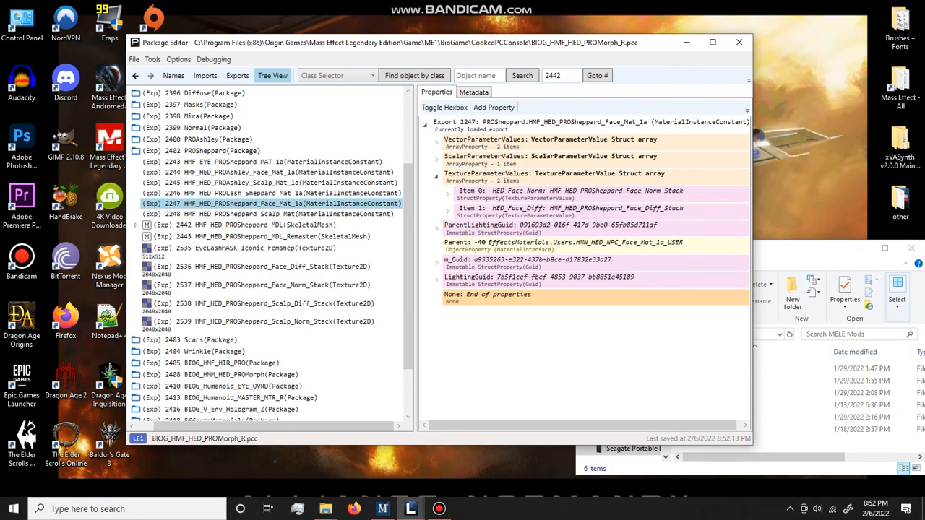
click(435, 176)
click(435, 142)
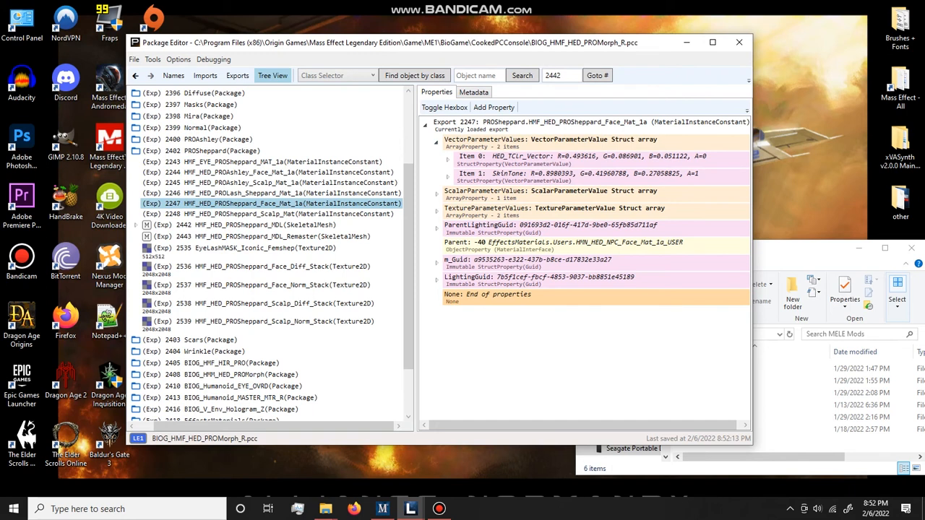
click(447, 177)
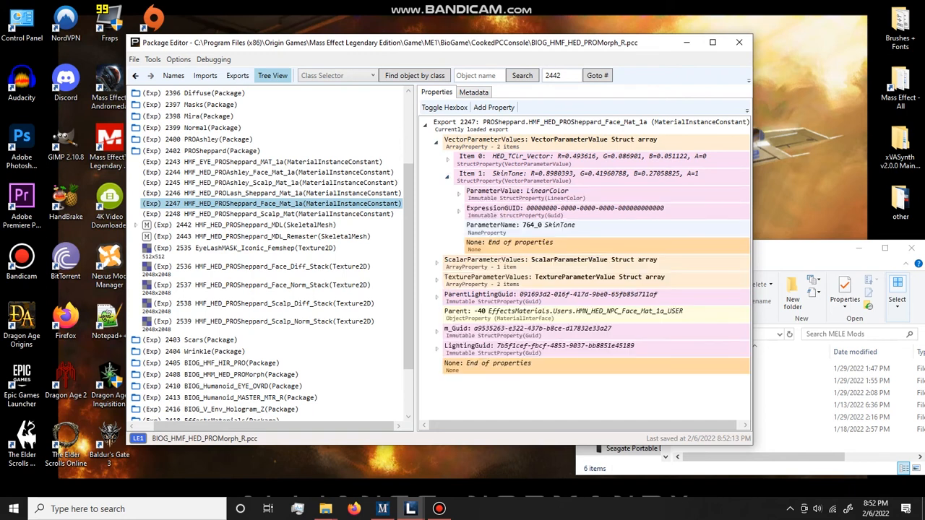
click(458, 194)
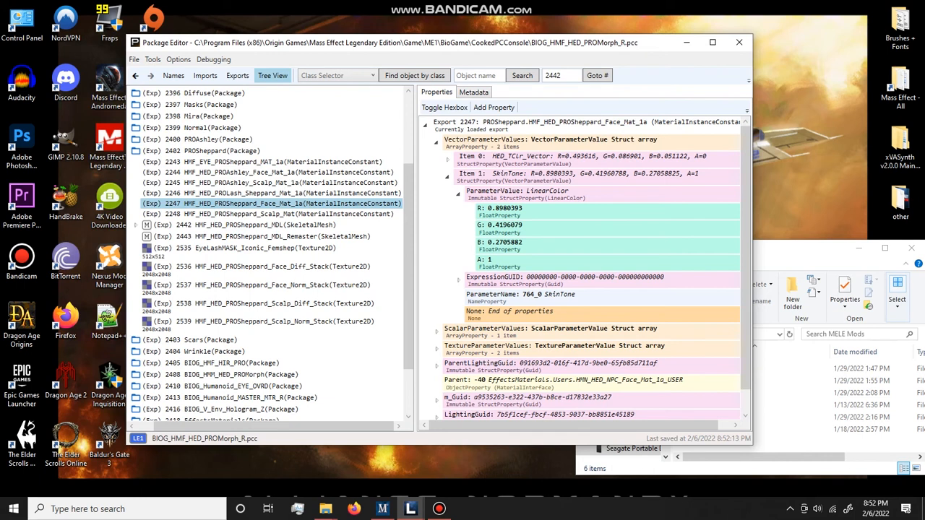
Step: Examine the R, G and B values of the face material's SkinTone parameter, and collapse its details
click(504, 211)
click(504, 228)
click(504, 245)
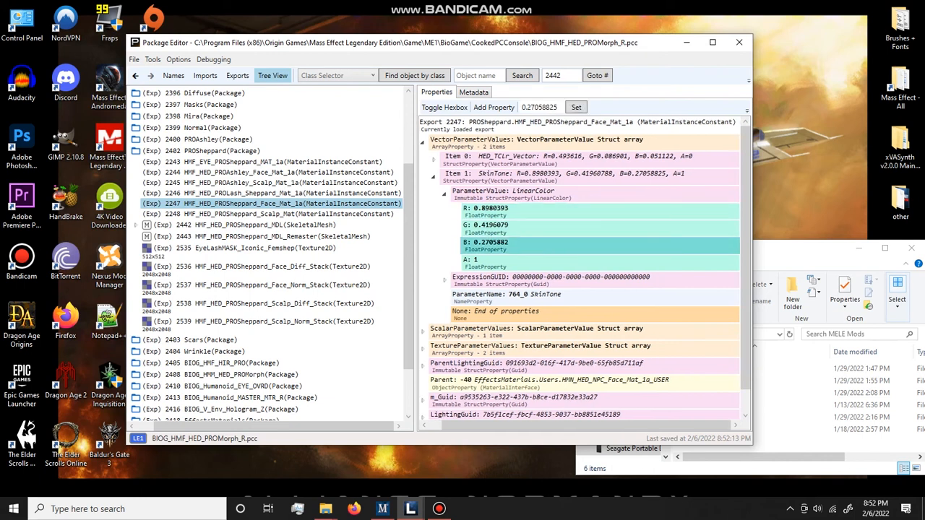
click(504, 228)
click(504, 211)
click(505, 228)
click(504, 246)
key(Return)
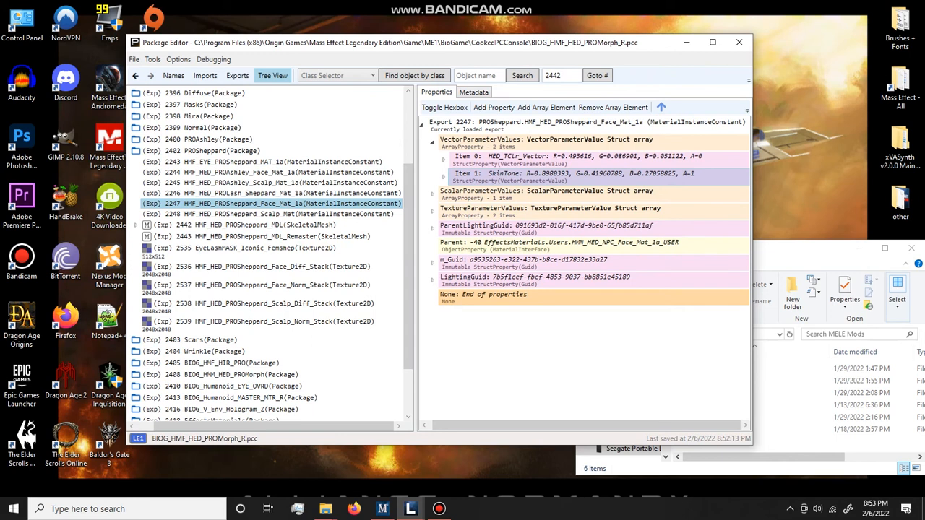
Step: Inspect the colour components of EYE_Iris_Colour_Vector in the HMF_EYE_PROSheppard_MAT_1a material
click(261, 162)
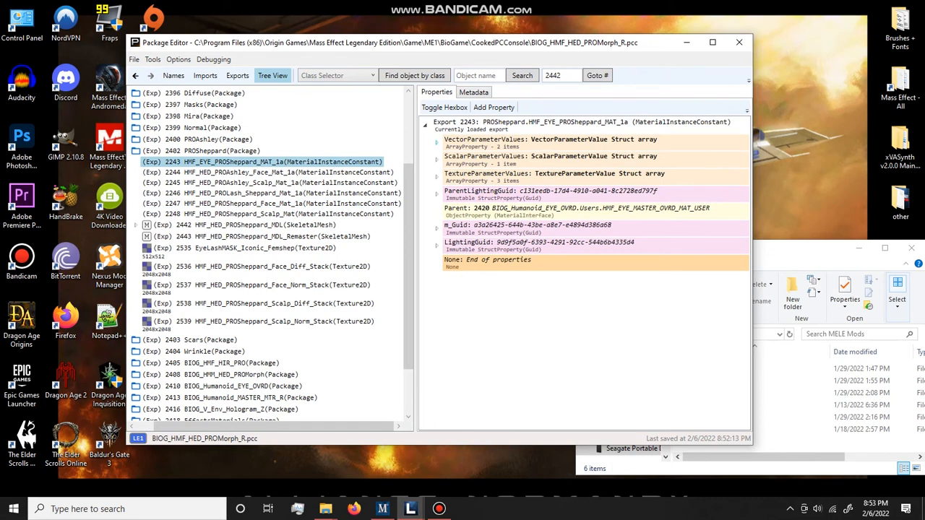
click(436, 142)
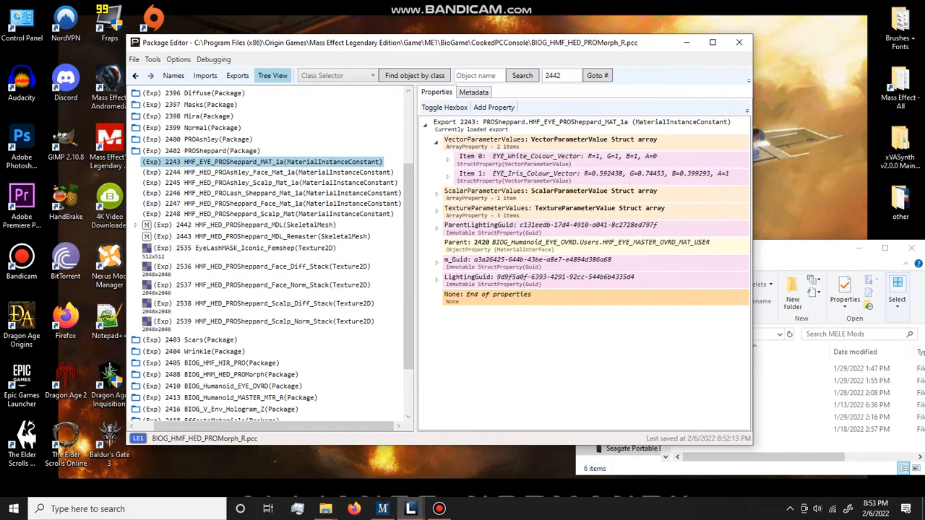
click(448, 176)
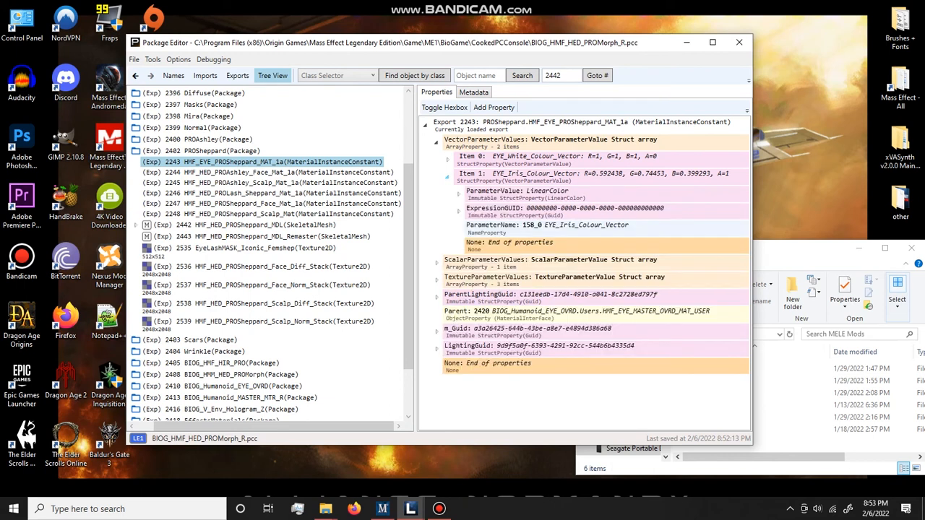
click(458, 194)
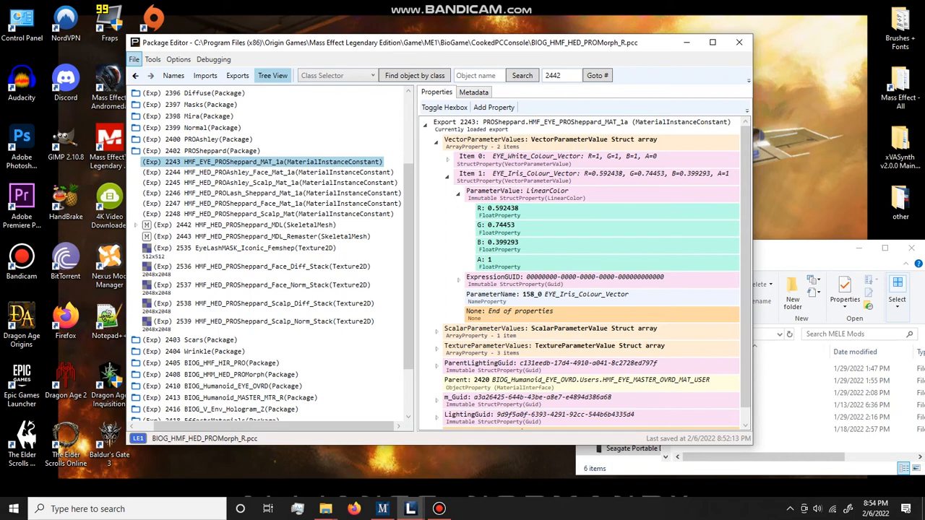
Step: Save the package again and close the open Package Editor and Mesh Explorer windows
click(134, 60)
click(79, 99)
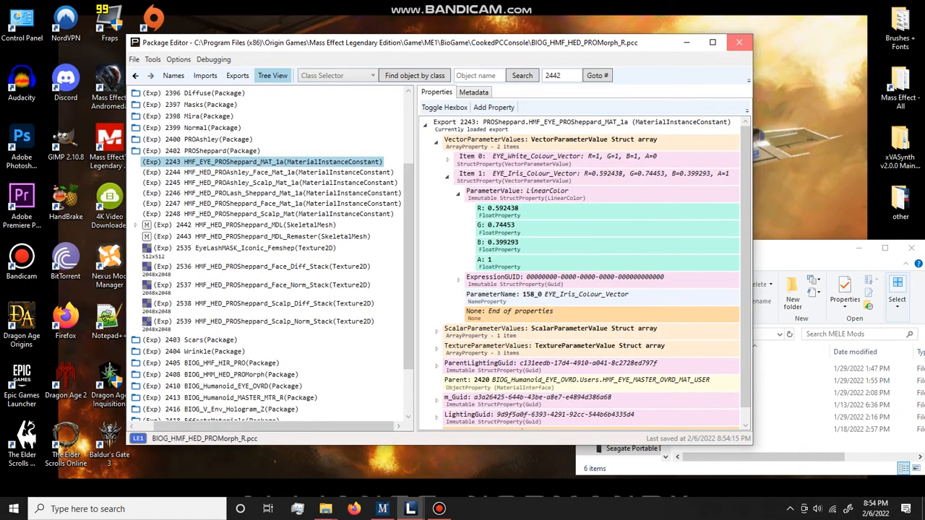
click(738, 42)
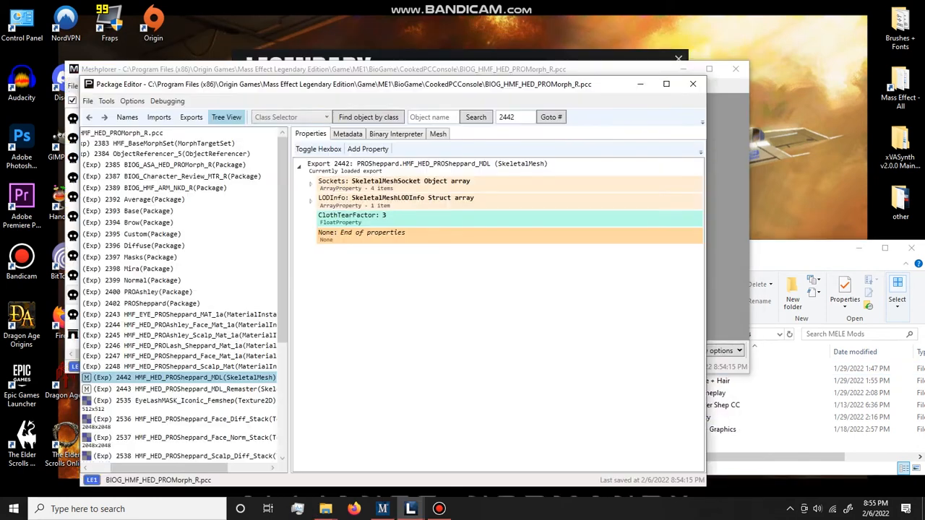
scroll(180, 296, down, 2)
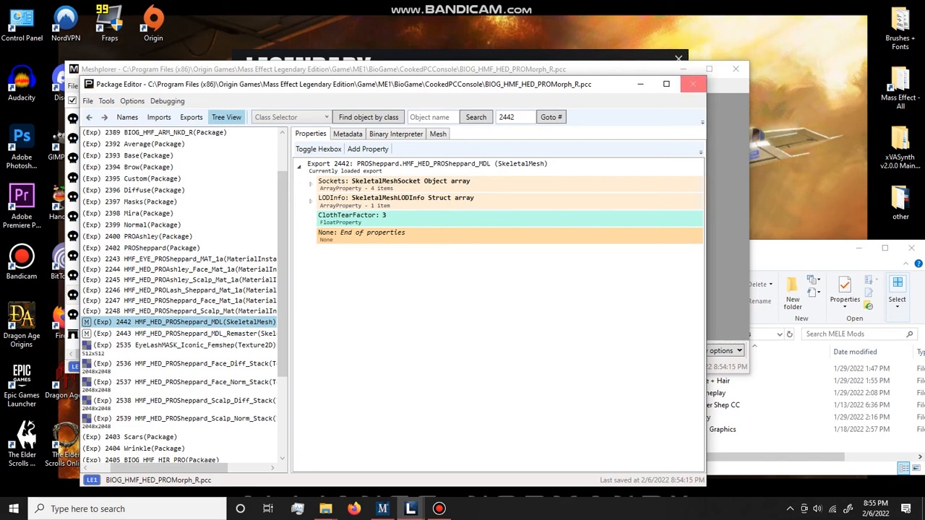
click(735, 68)
click(692, 84)
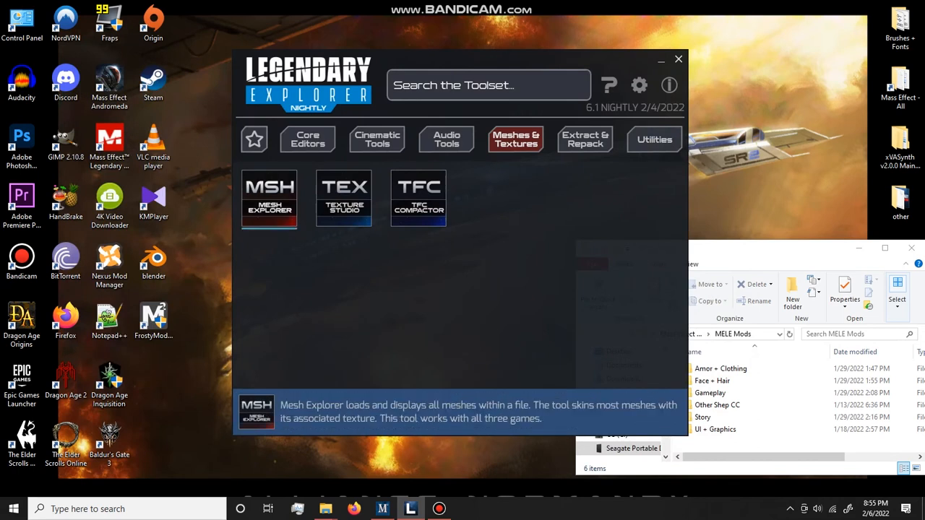
Step: Load BIOG_HMF_HED_PROMorph_R.pcc in a new Mesh Explorer and view HMF_HED_PROSheppard_MDL close up from the front
click(269, 198)
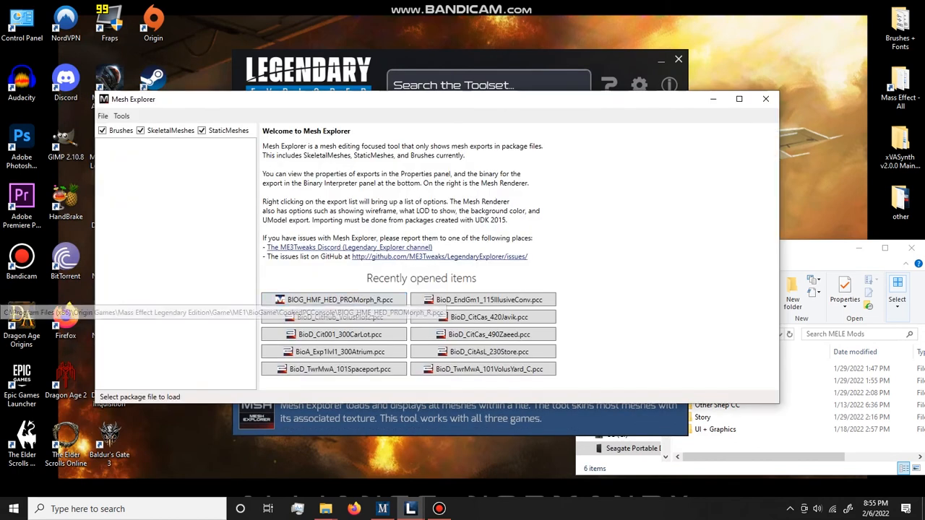
click(332, 299)
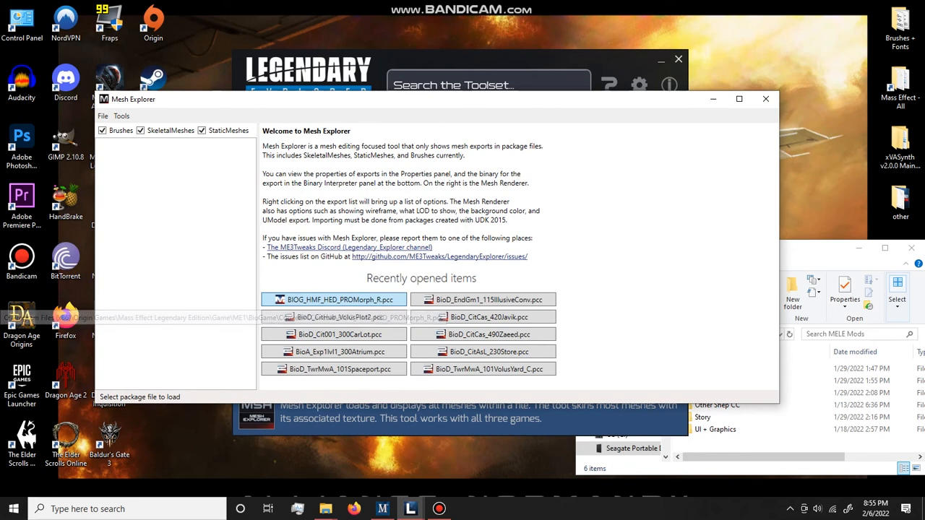
scroll(174, 247, down, 1)
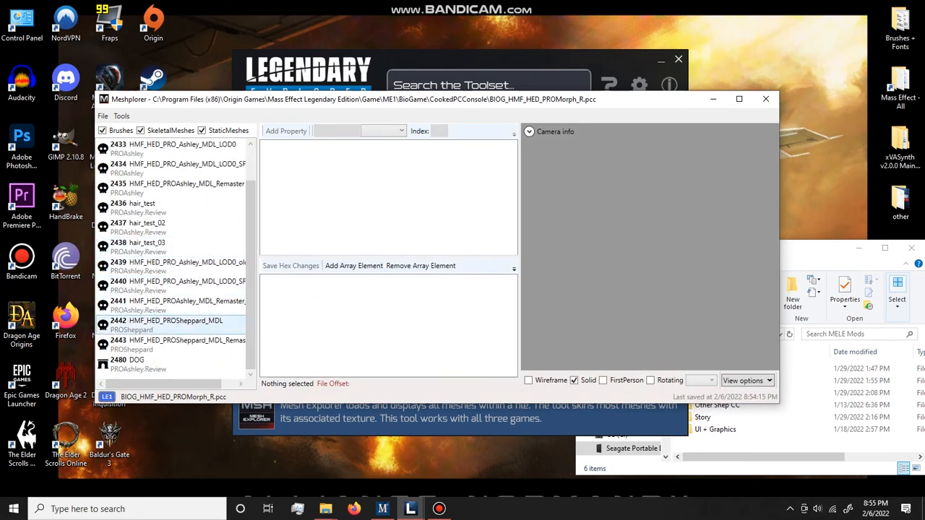
click(173, 324)
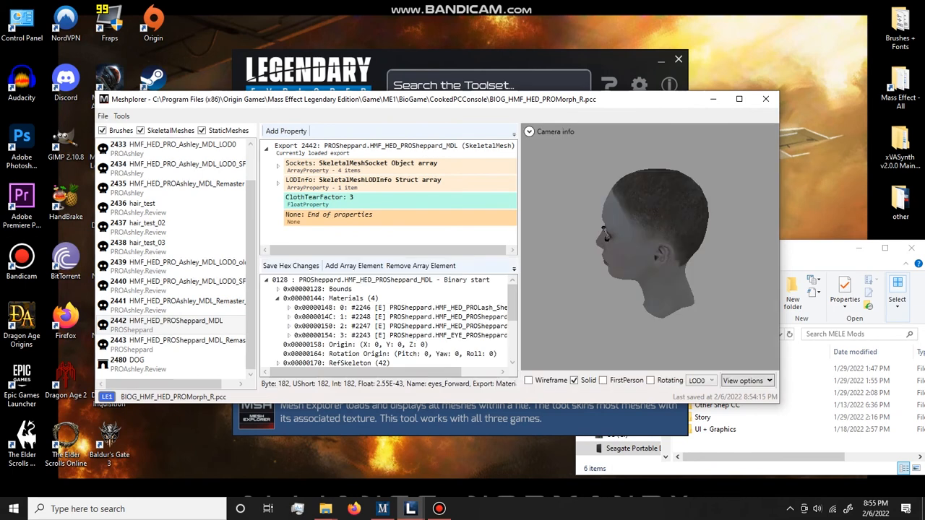
drag(650, 247, 707, 242)
scroll(649, 246, up, 3)
scroll(650, 247, down, 2)
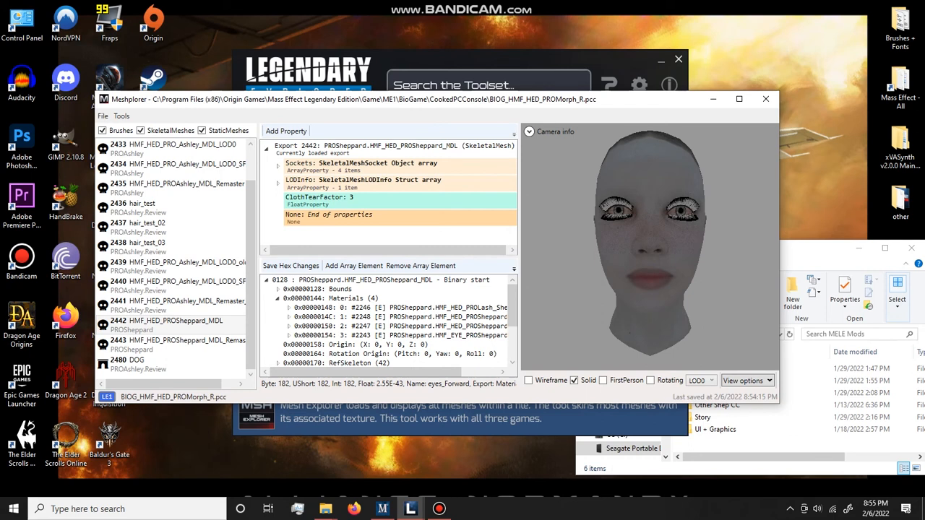
Step: Export HMF_HED_PROSheppard_MDL to UDK as "tutoriallady new complexion" in the other folder on the Desktop
mouse_move(649, 247)
mouse_down()
mouse_move(736, 246)
mouse_move(657, 258)
mouse_move(638, 250)
mouse_move(646, 246)
mouse_up()
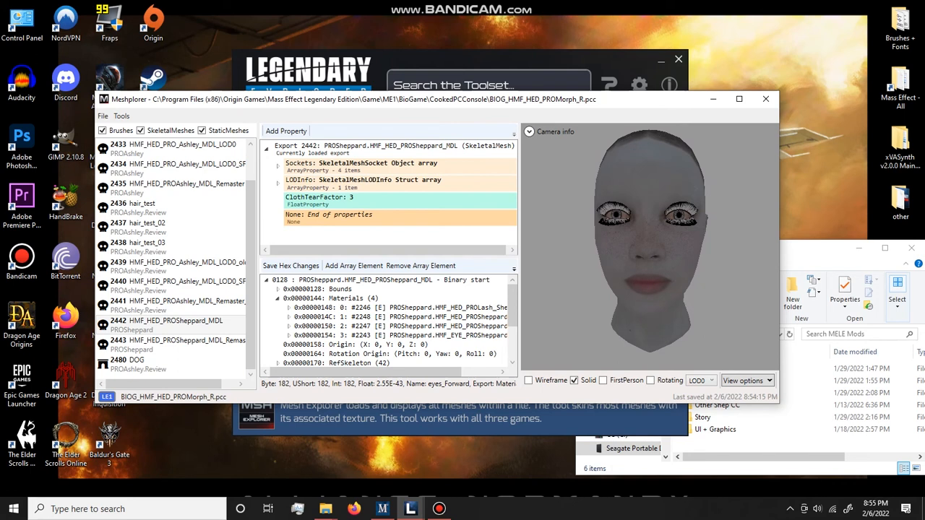
drag(646, 246, 651, 246)
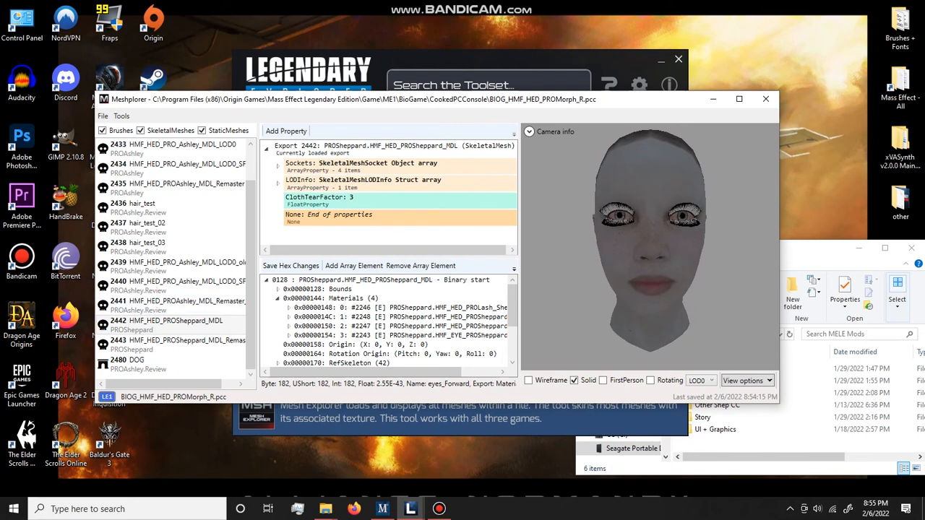
right_click(210, 326)
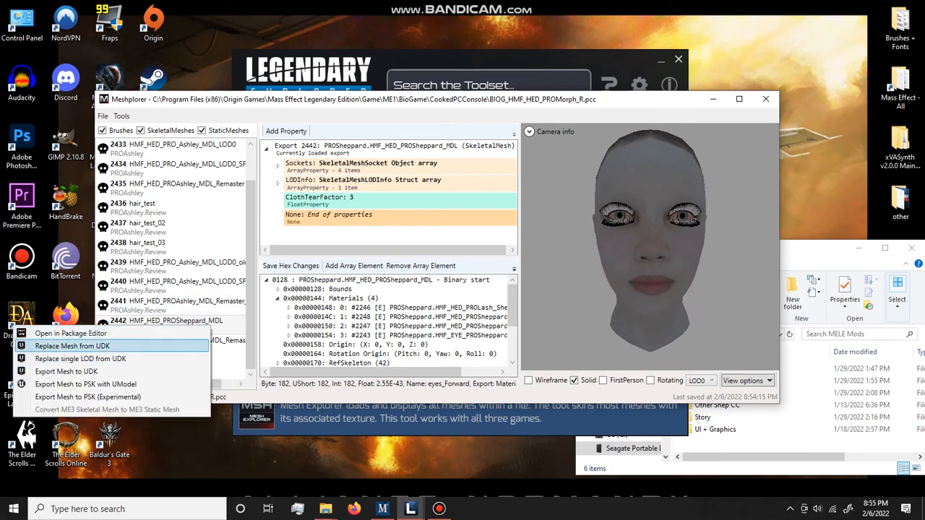
click(66, 372)
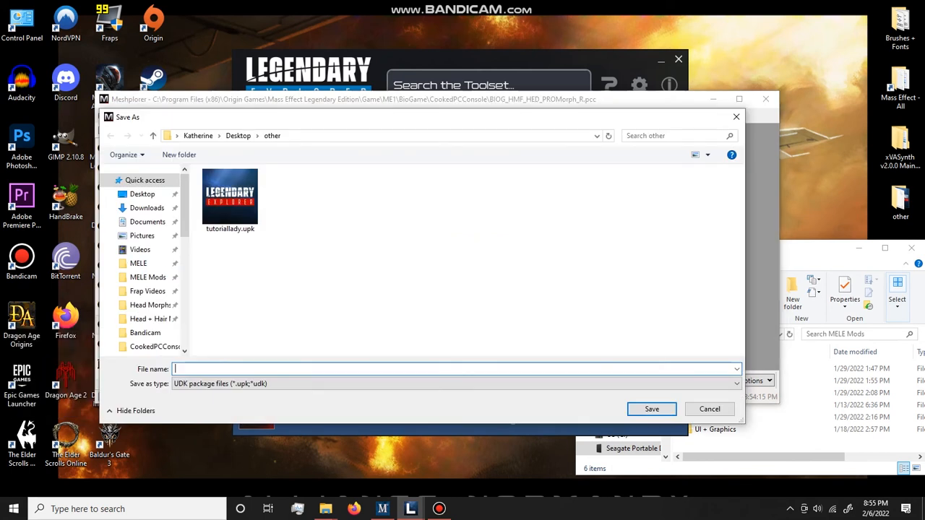
text(tutorialle)
key(BackSpace)
text(ady )
text(new comp)
text(leted)
key(Return)
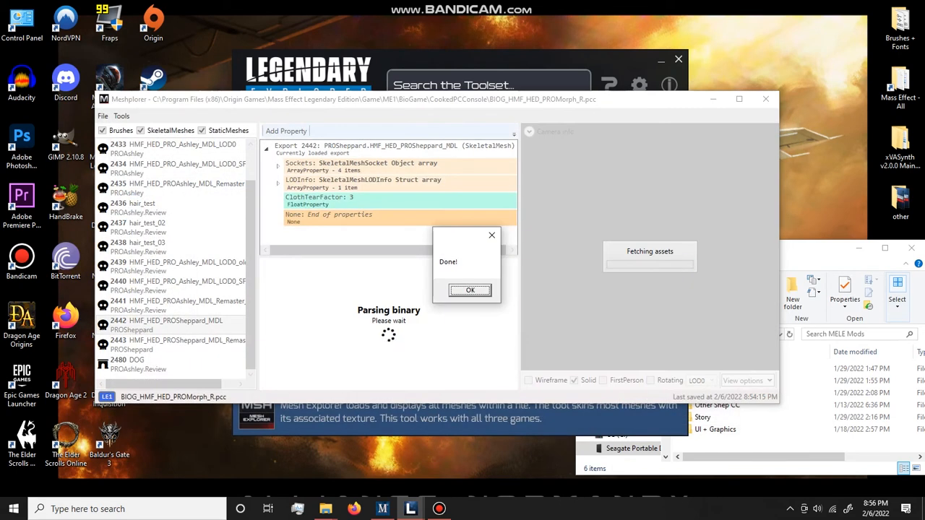
key(Return)
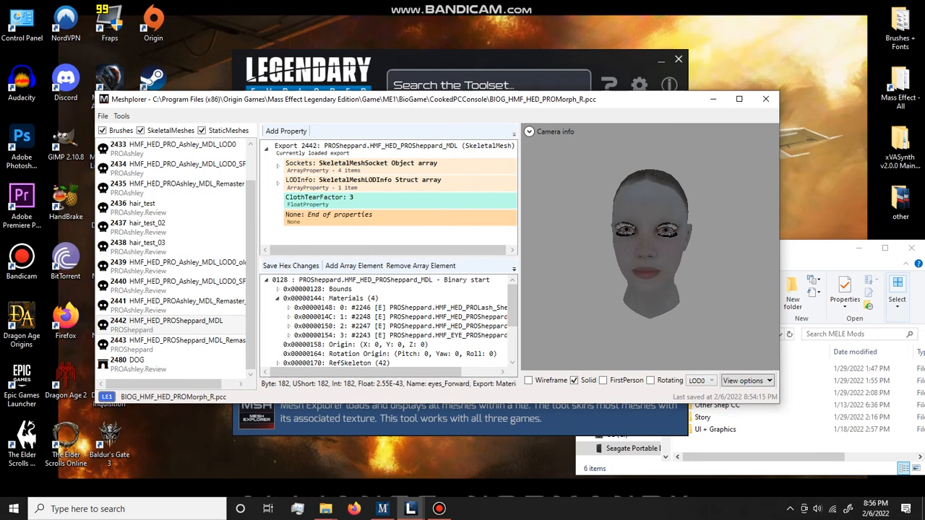
Step: Open the Asset Database, dismiss its message, and load the LE1 database
key(alt+Tab)
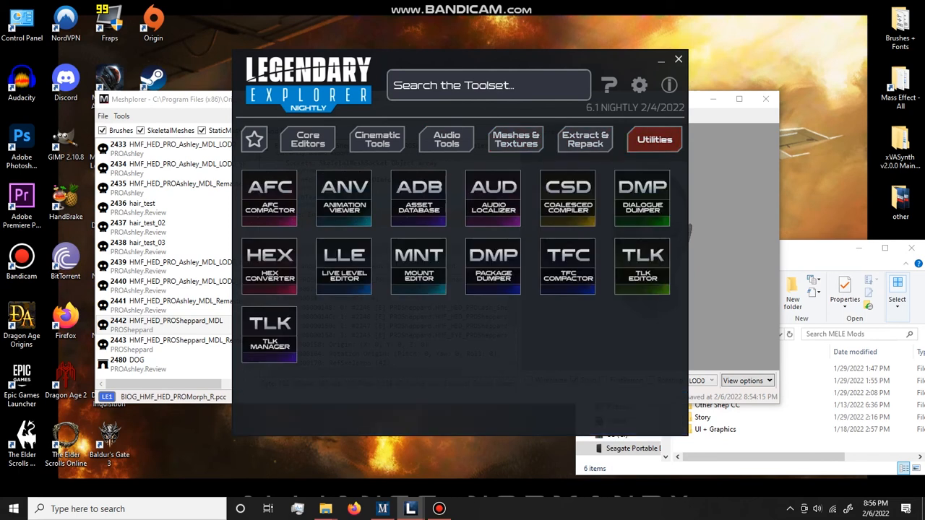
click(418, 196)
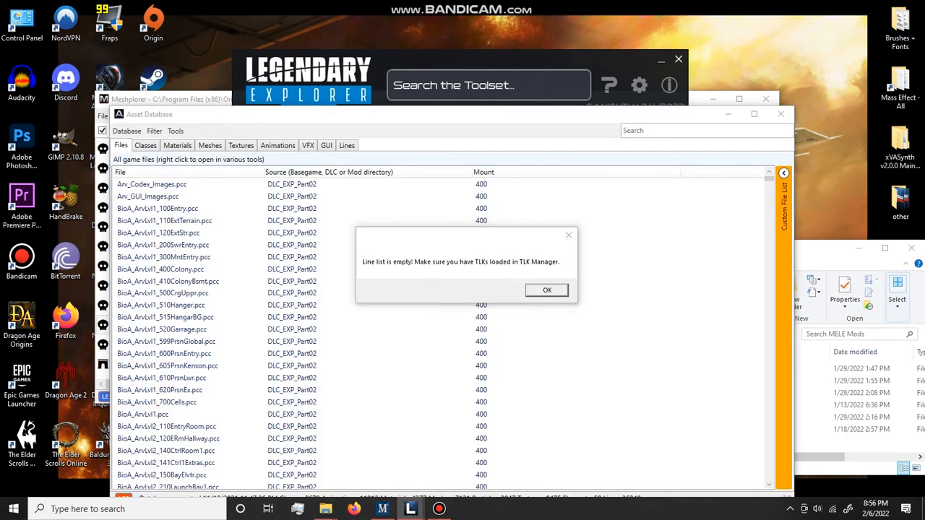
click(546, 290)
drag(504, 108, 506, 38)
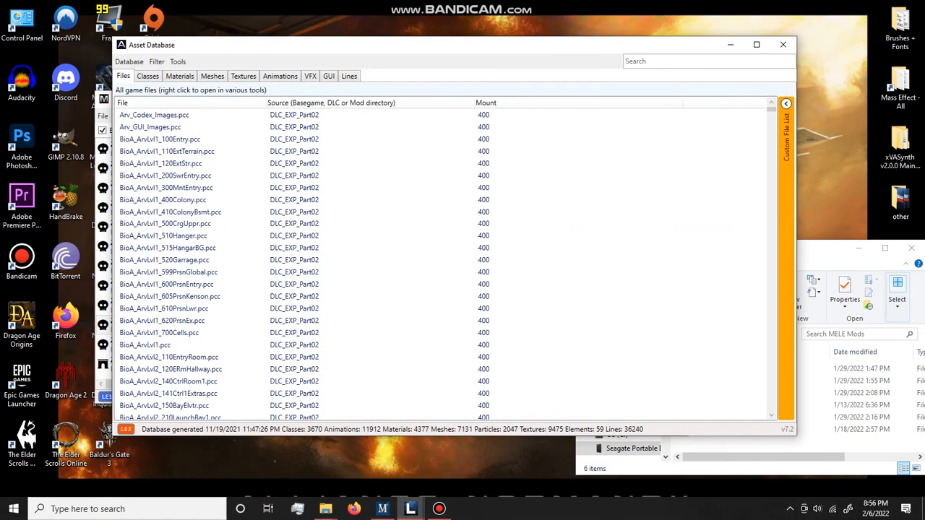
click(128, 62)
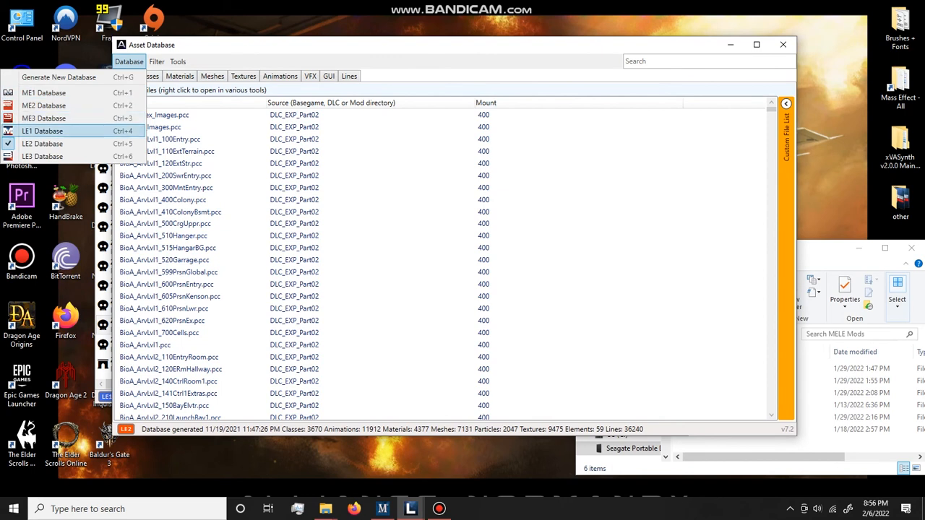
click(129, 130)
Step: Search the database's meshes for "prosheppard" and check which file uses the first HMF_HED_PROSheppard_MDL entry
click(243, 76)
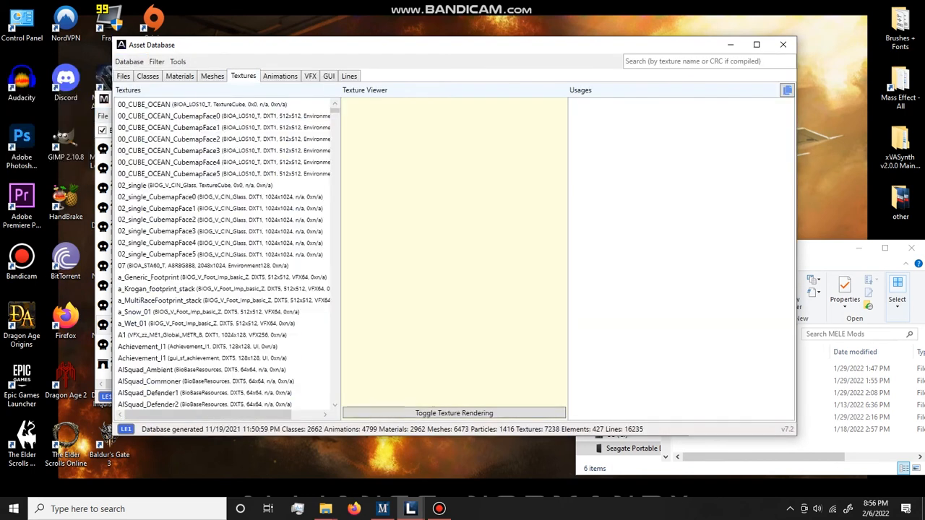
click(212, 76)
click(650, 61)
text(prosheppard)
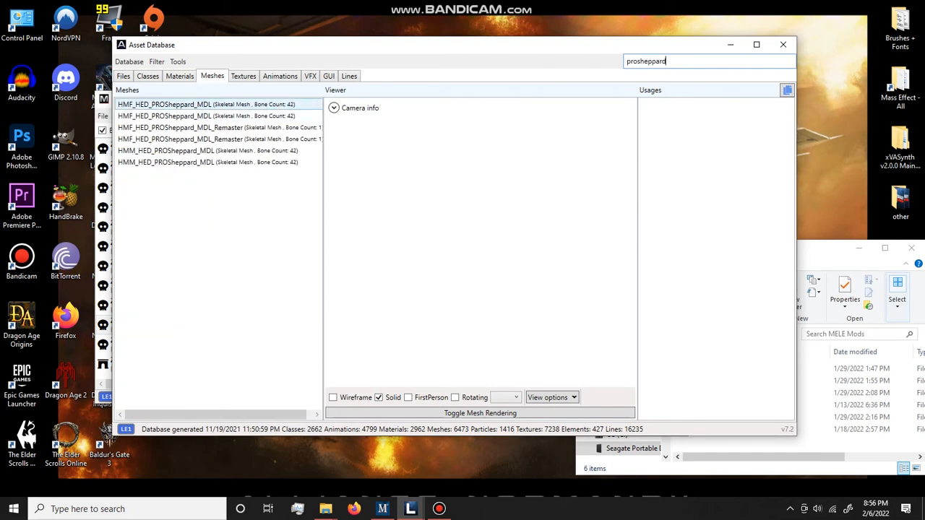
click(206, 104)
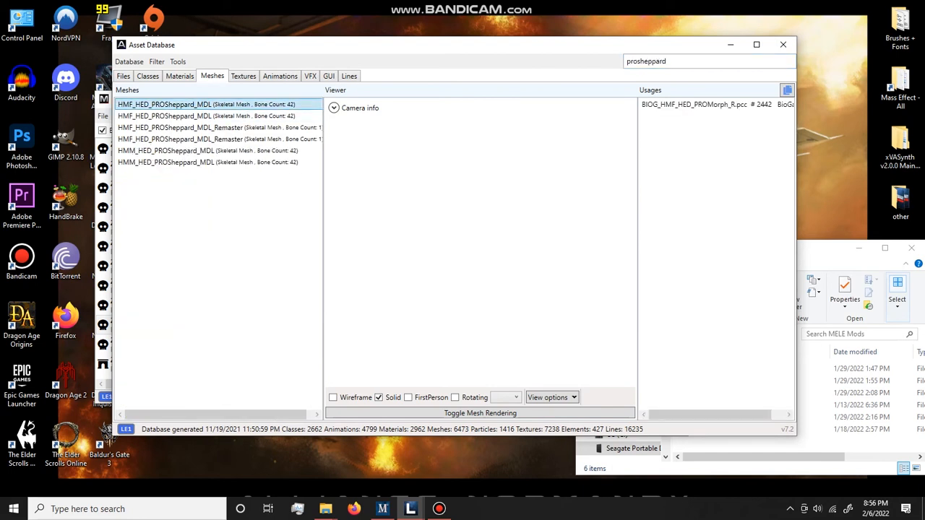
click(716, 104)
Step: Examine the files that use the second HMF_HED_PROSheppard_MDL entry, and close the Asset Database
click(206, 115)
click(715, 104)
click(715, 115)
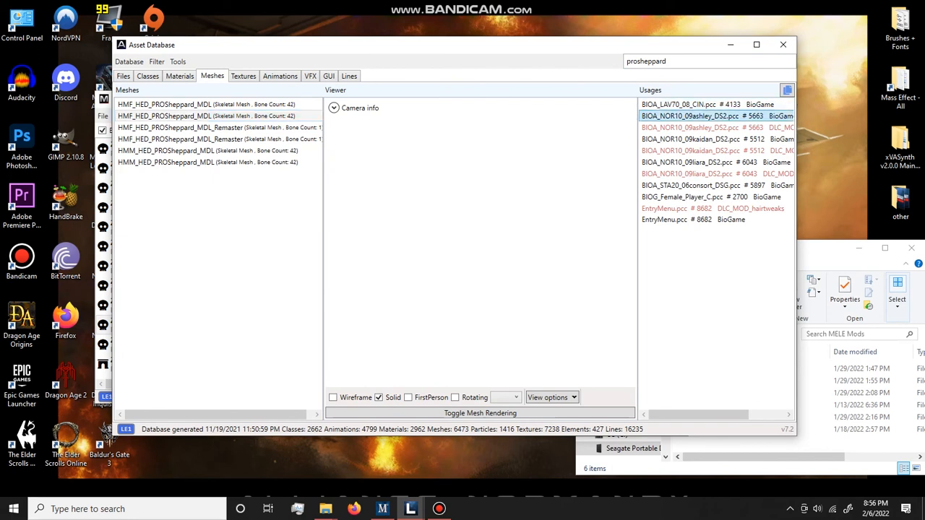
click(716, 139)
click(715, 162)
click(715, 185)
click(716, 196)
click(716, 220)
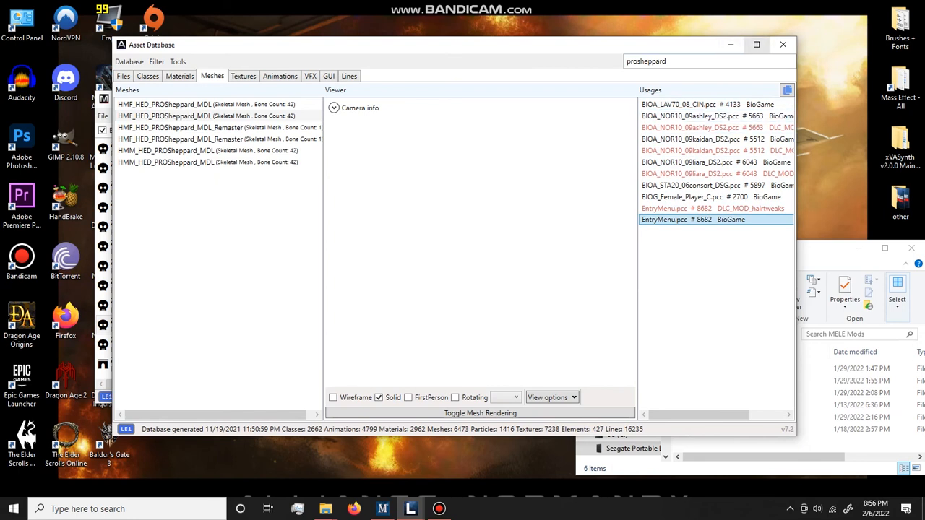
click(715, 104)
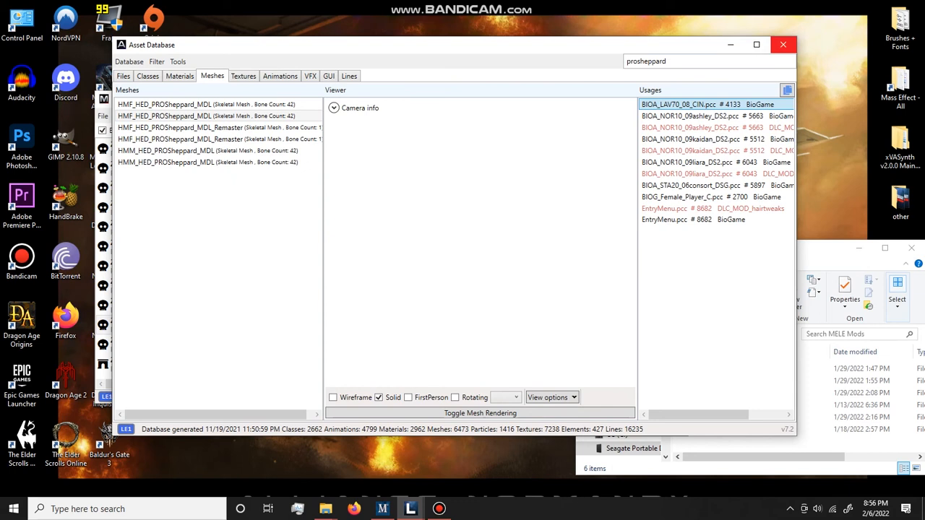
click(782, 45)
Step: Return to Mesh Explorer and browse for a package in Origin Games\Mass Effect Legendary Edition\Game\ME1\BioGame\CookedPCConsole
mouse_move(325, 509)
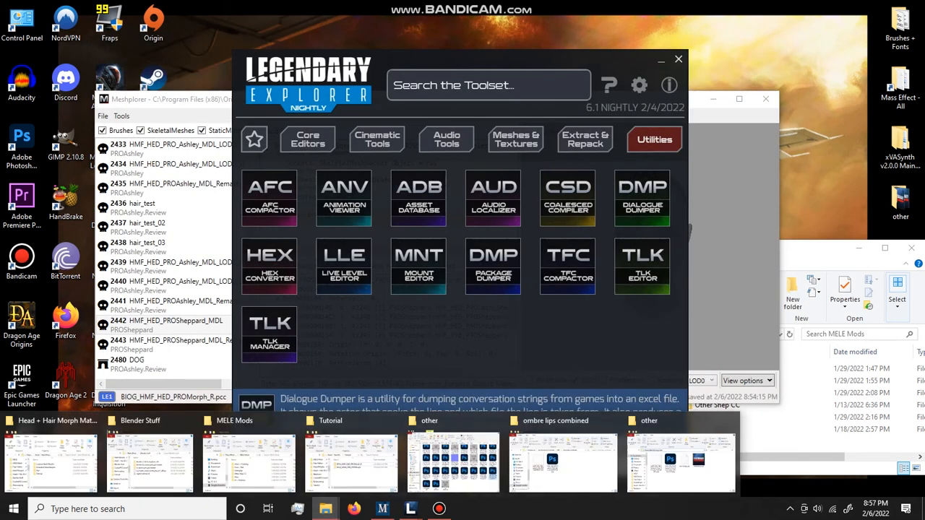
click(723, 144)
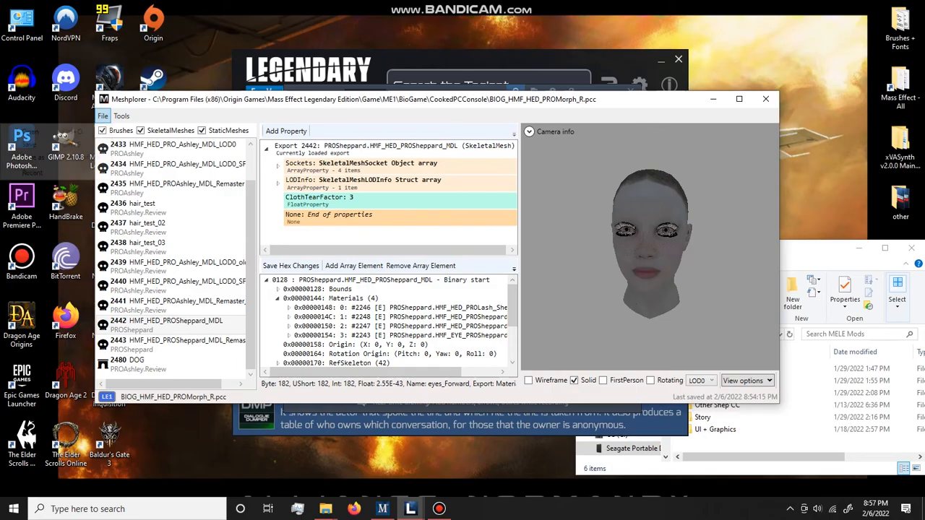
click(102, 116)
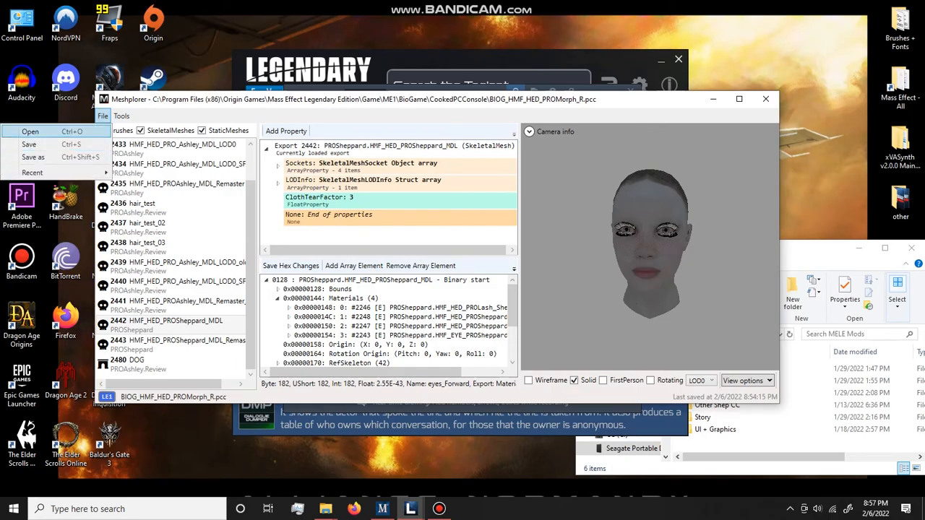
click(29, 131)
scroll(145, 275, down, 3)
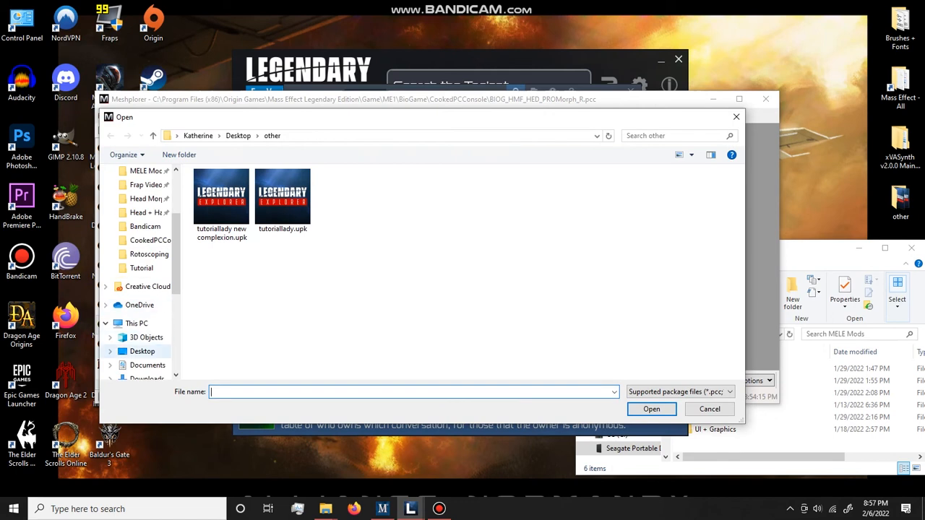
scroll(145, 340, down, 2)
click(140, 337)
double_click(224, 285)
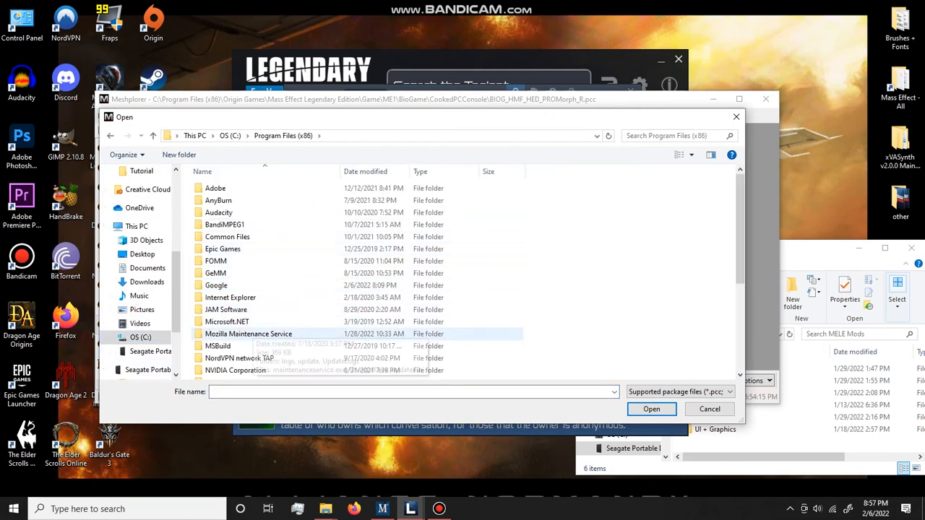
scroll(245, 334, down, 3)
double_click(231, 288)
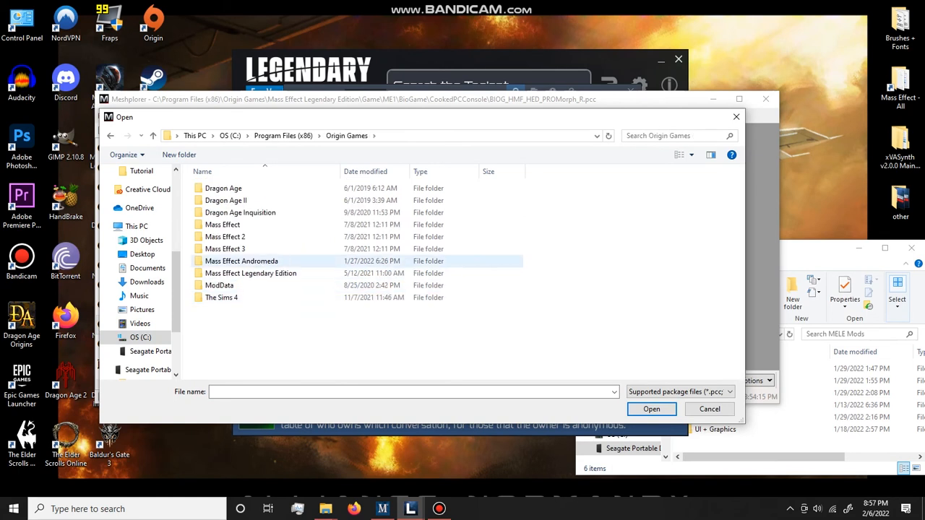
double_click(250, 273)
double_click(214, 200)
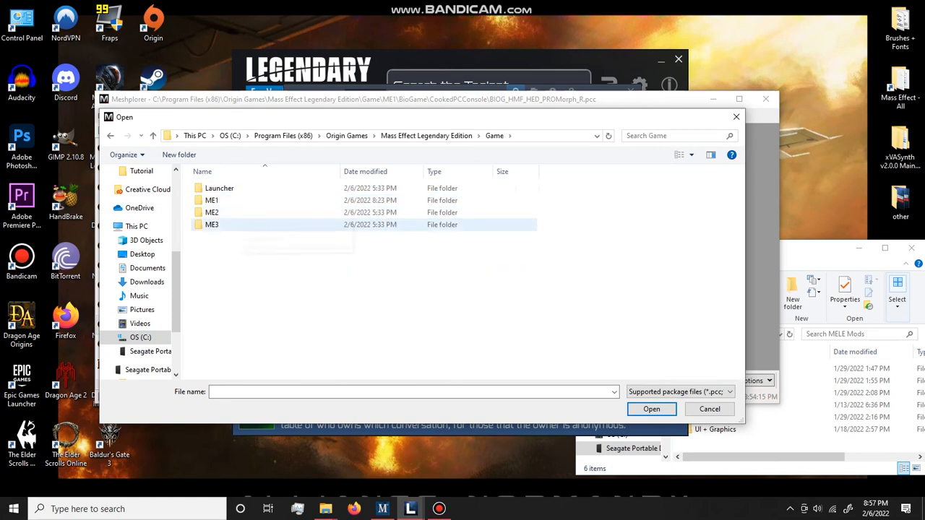
double_click(211, 200)
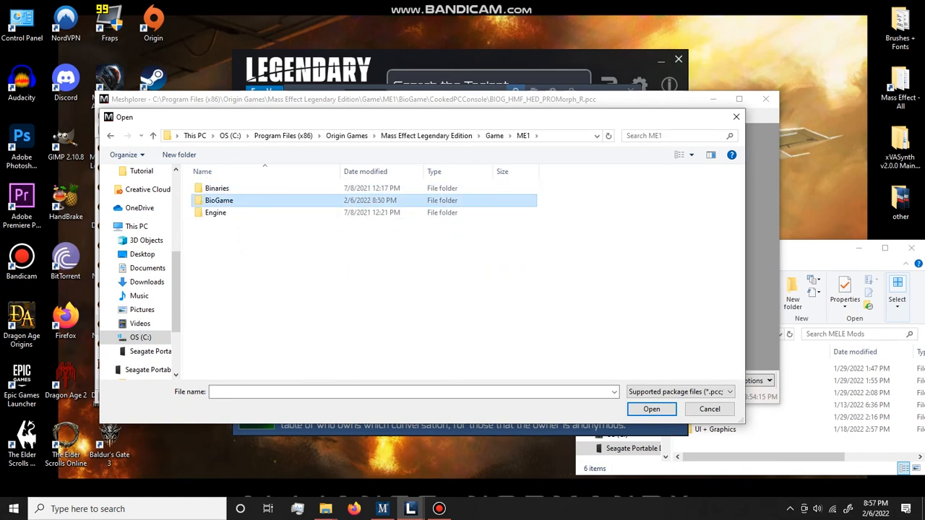
double_click(217, 200)
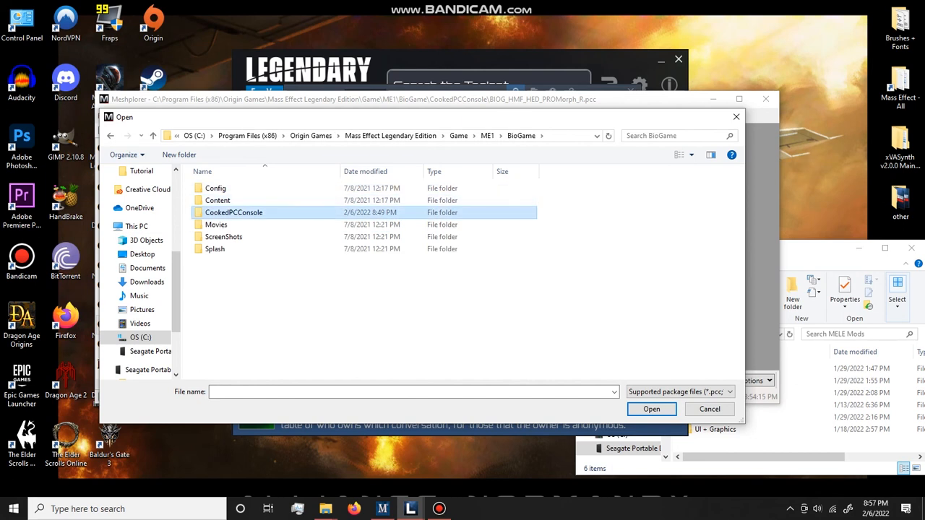
double_click(233, 212)
Step: Search the CookedPCConsole folder for "female" and open BIOG_Female_Player_C.pcc
text(female)
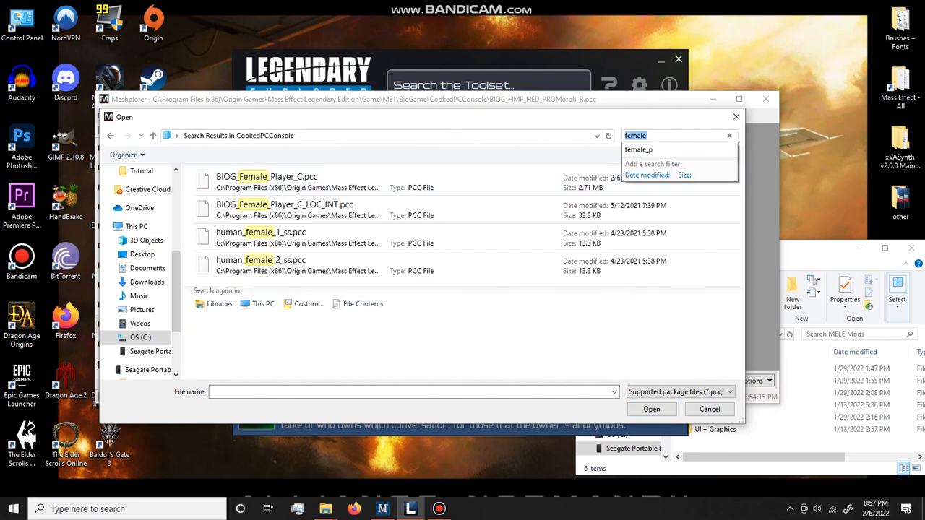
click(267, 182)
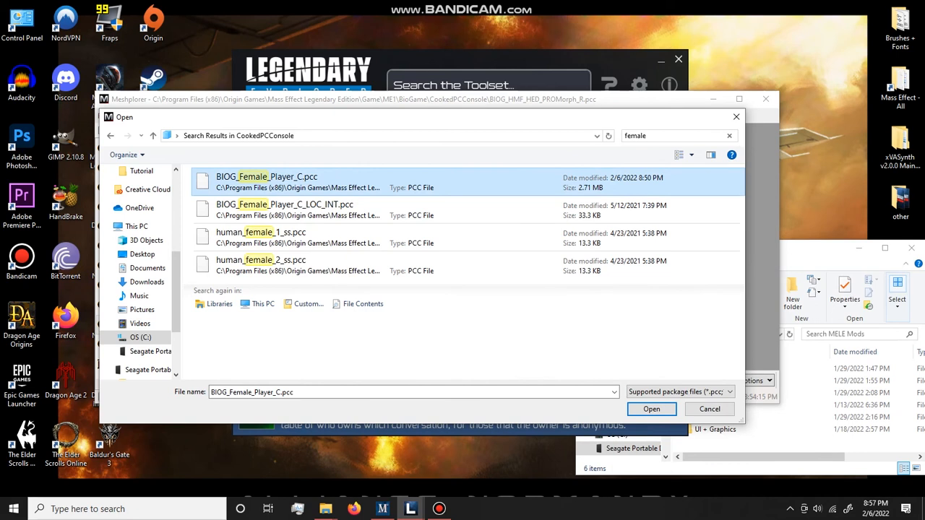
key(Return)
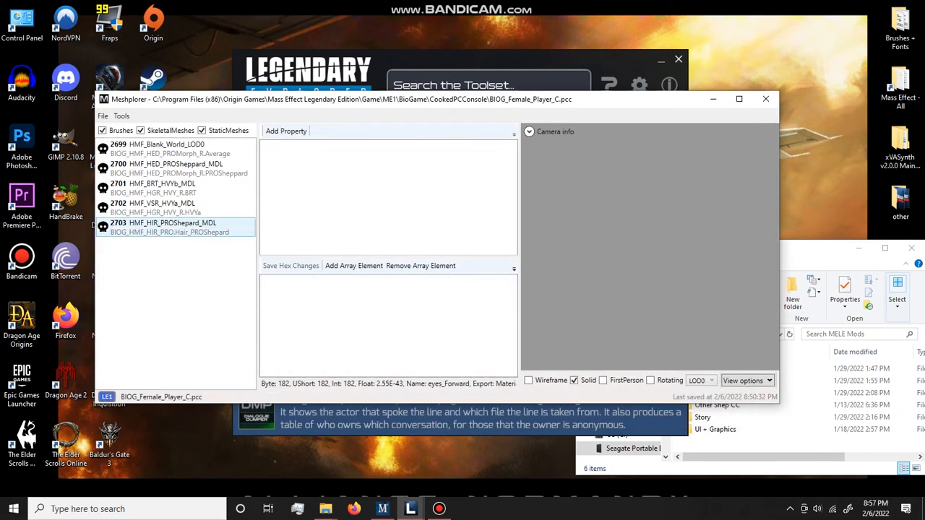
Step: View the HMF_HED_PROSheppard_MDL mesh of BIOG_Female_Player_C.pcc close up from the front
click(176, 169)
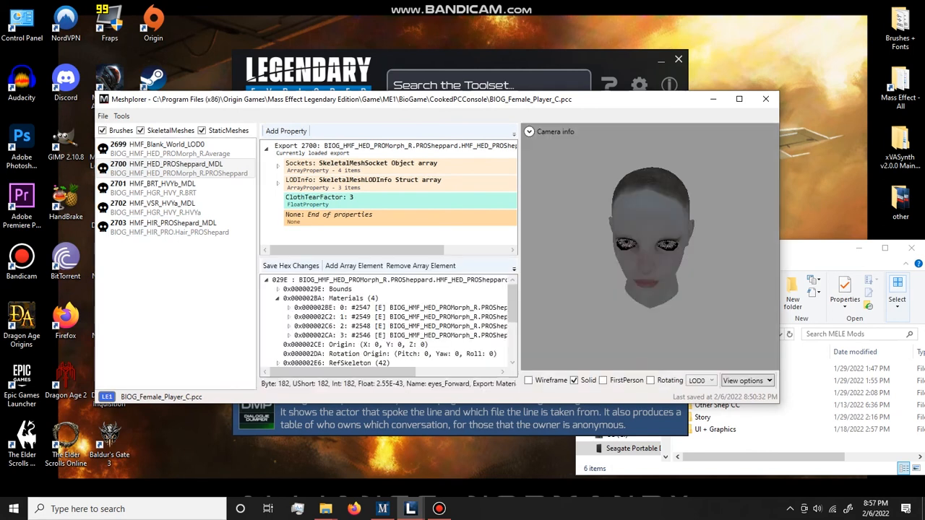
drag(649, 245, 649, 219)
scroll(649, 246, up, 3)
scroll(650, 246, down, 3)
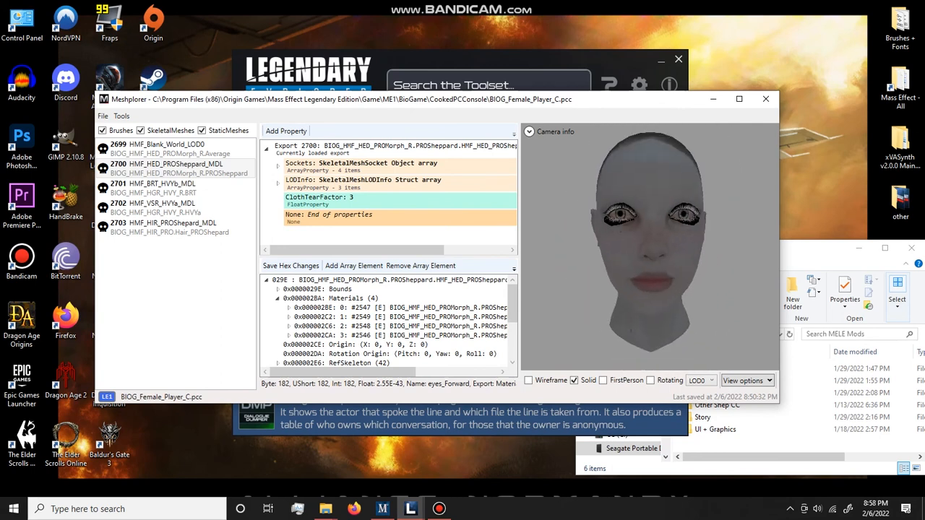
Step: Replace HMF_HED_PROSheppard_MDL with the skeletal mesh from the UDK package in the Tutorial folder, and save BIOG_Female_Player_C.pcc
right_click(189, 164)
click(239, 180)
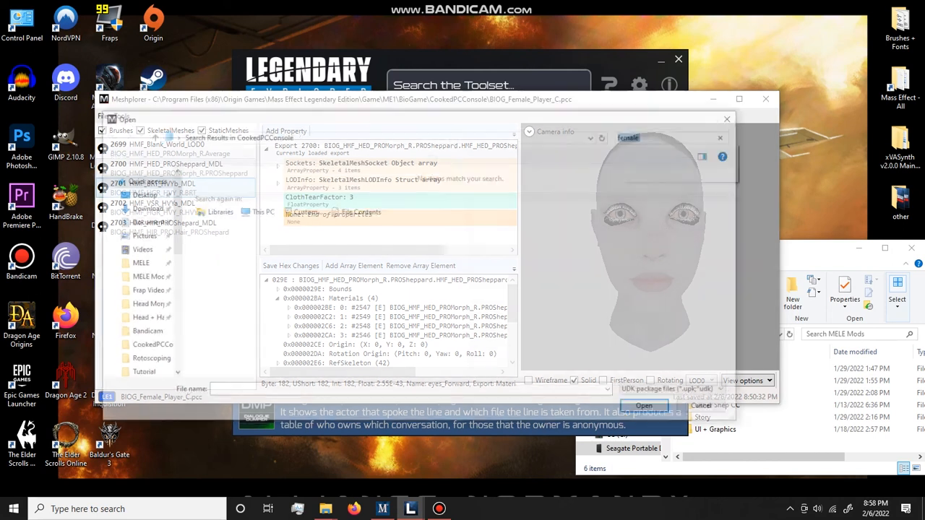
click(142, 374)
double_click(405, 198)
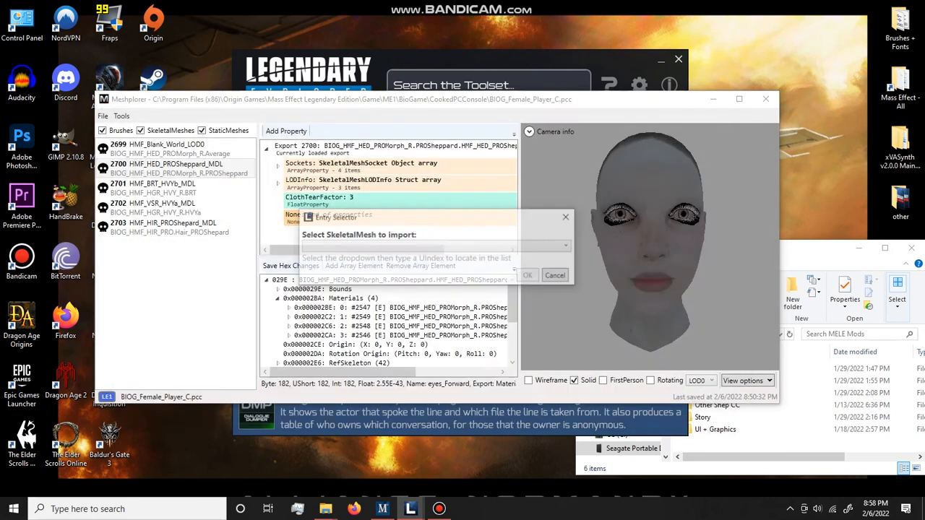
click(433, 246)
click(346, 257)
click(529, 276)
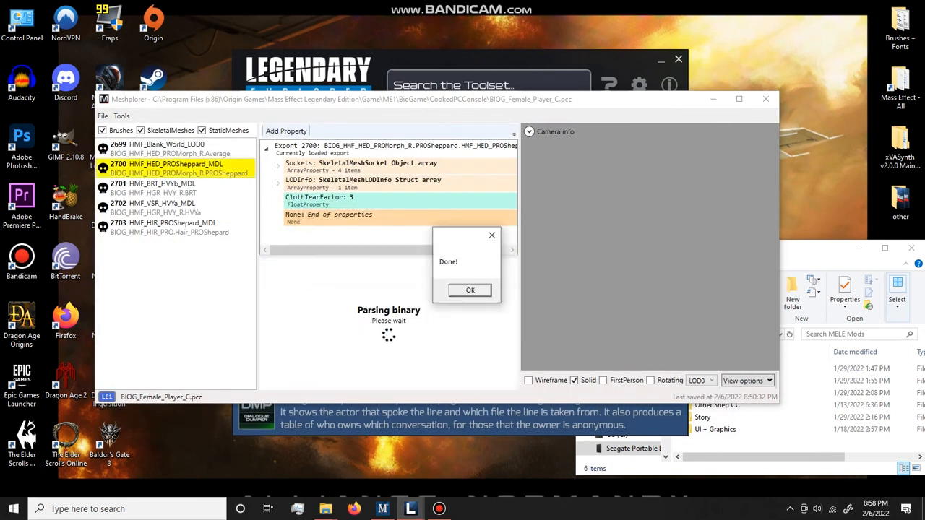
key(Return)
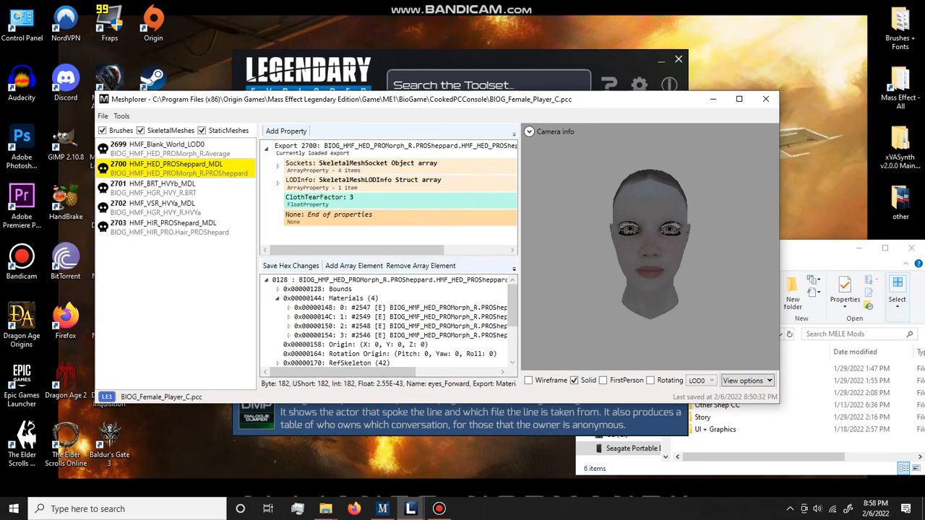
click(102, 116)
click(65, 144)
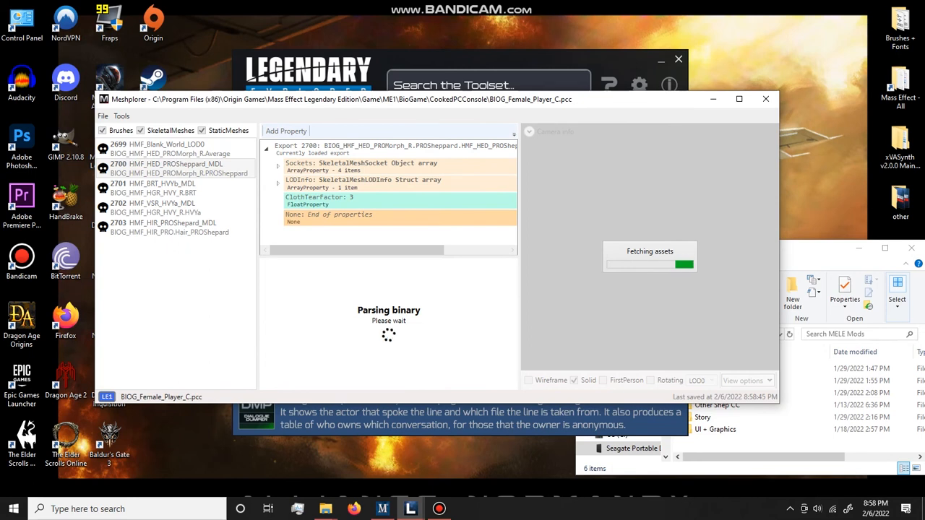
Step: Search the CookedPCConsole folder for "entrymen" and open EntryMenu.pcc
click(102, 115)
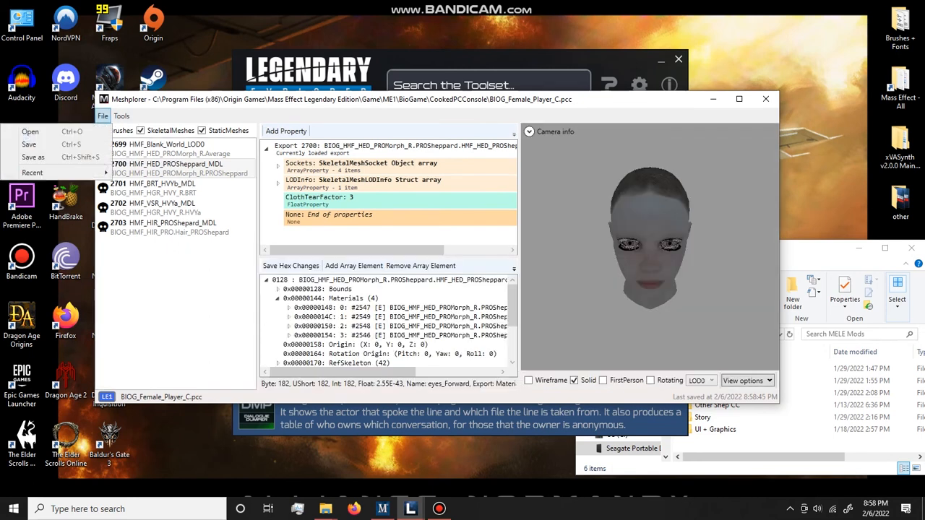
click(29, 130)
scroll(144, 331, down, 1)
click(673, 136)
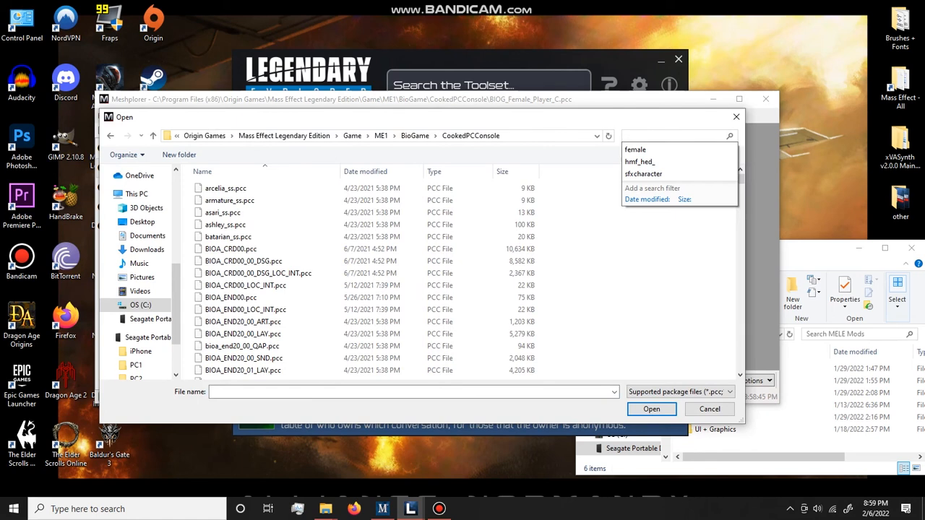
text(entrymen)
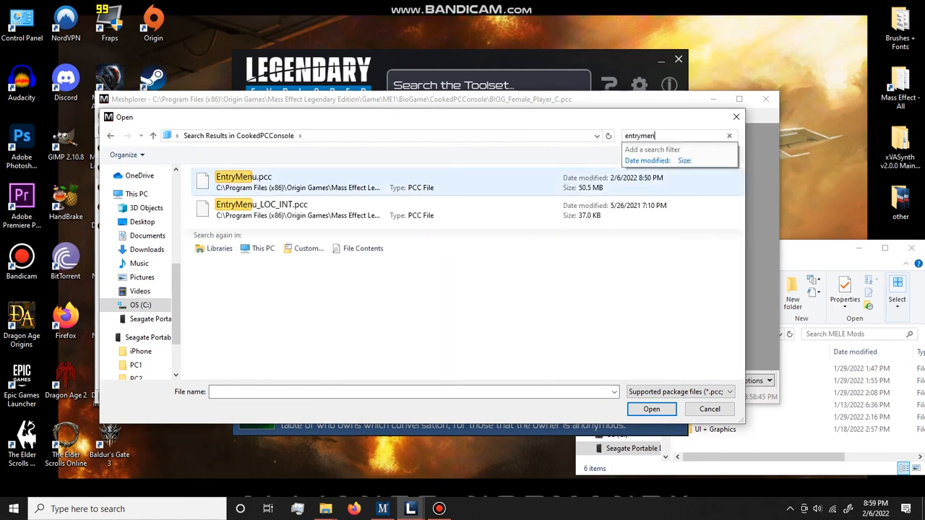
double_click(244, 181)
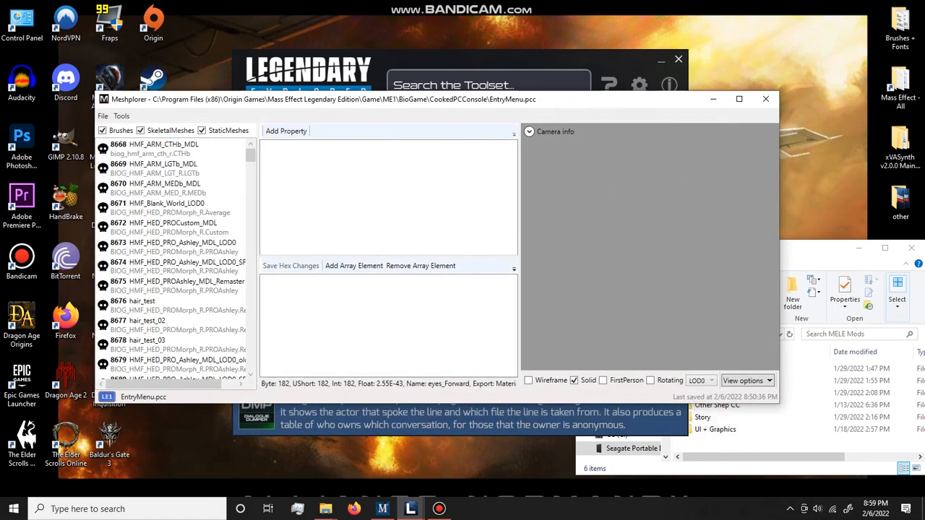
Step: Replace HMF_HED_PROSheppard_MDL in EntryMenu.pcc with the HMF_HED_PROSheppard_MDL skeletal mesh from the UDK package, and save the package
scroll(174, 260, down, 4)
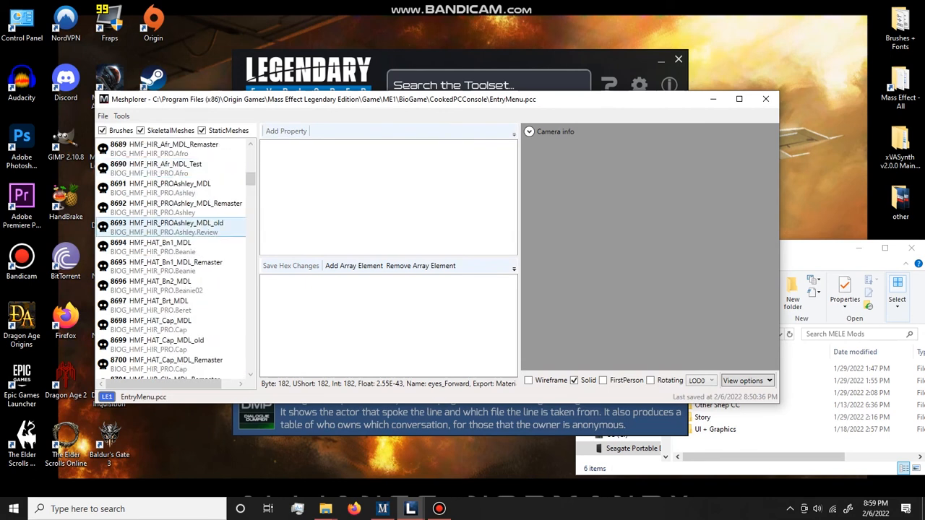
click(175, 183)
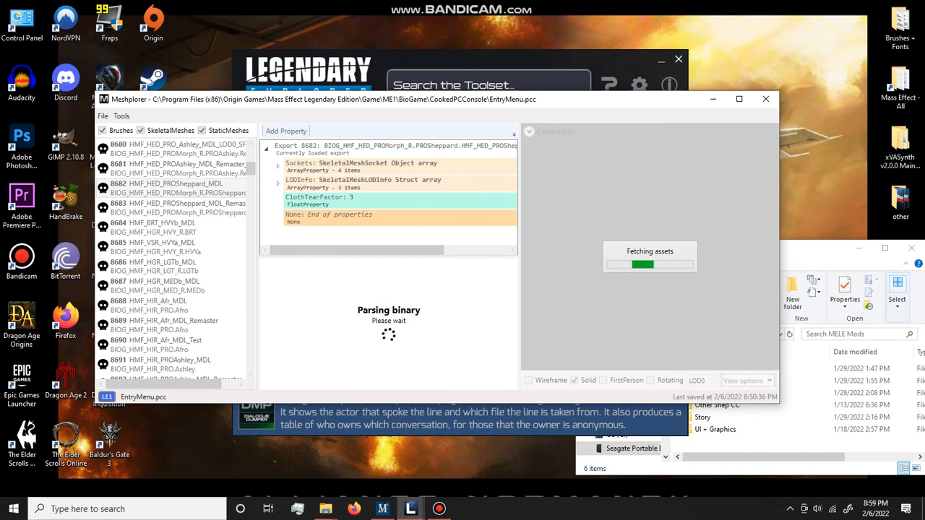
right_click(217, 185)
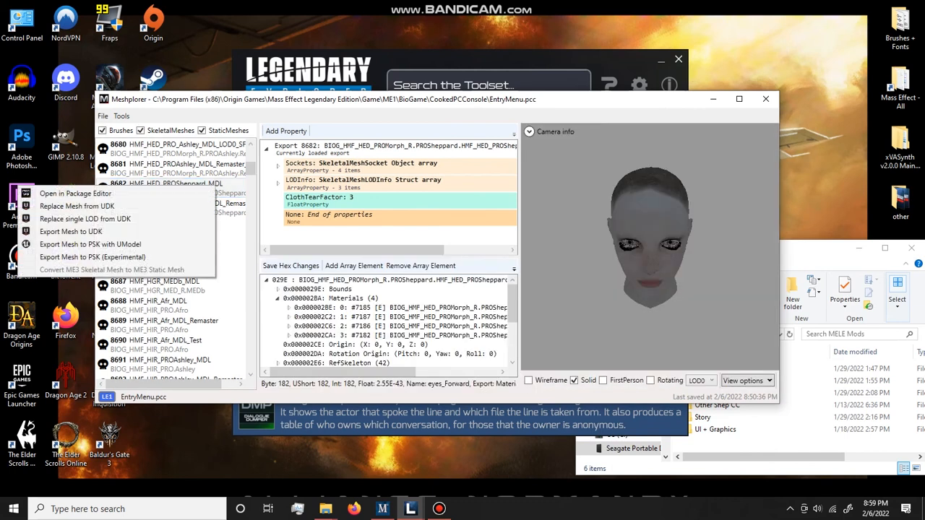
click(87, 203)
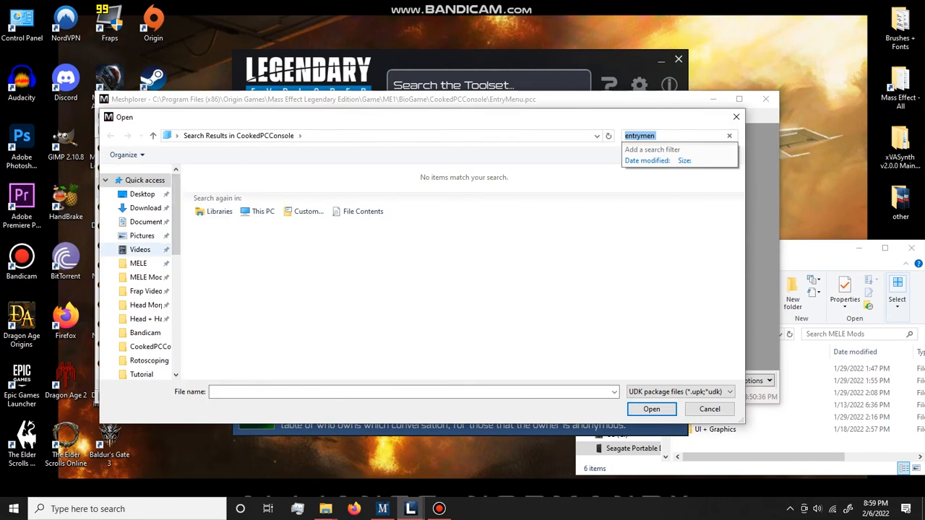
double_click(404, 206)
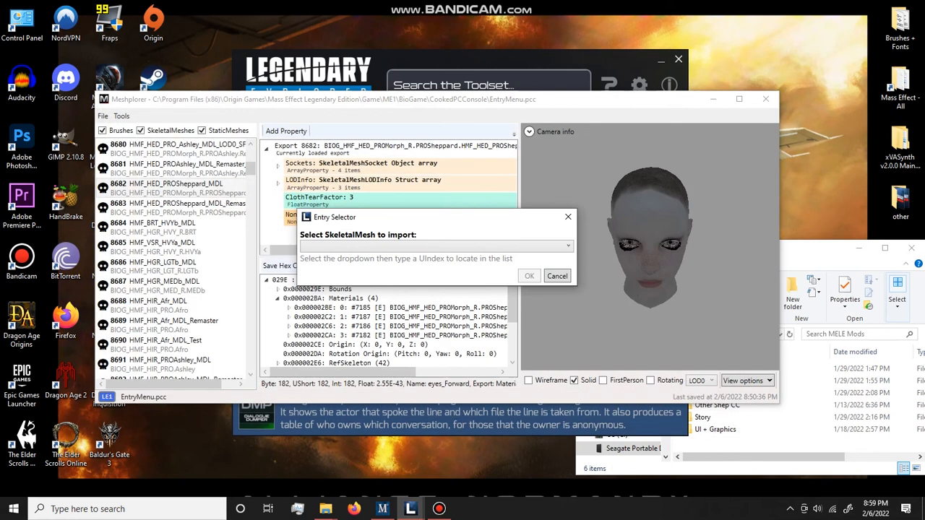
click(436, 246)
click(356, 259)
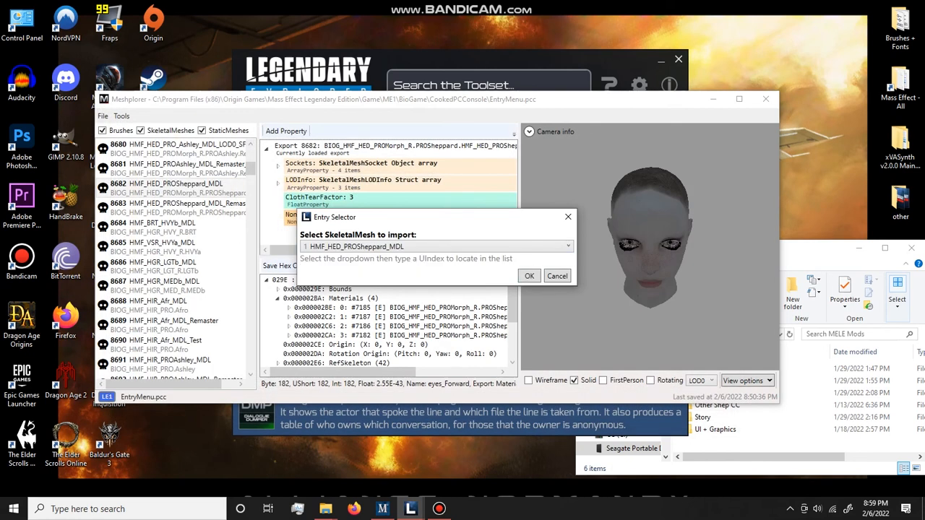
key(Return)
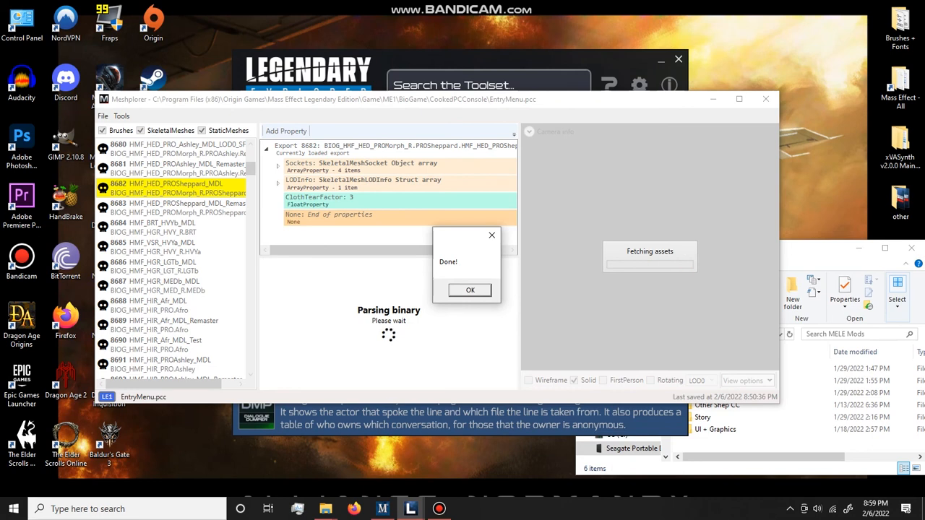
key(Return)
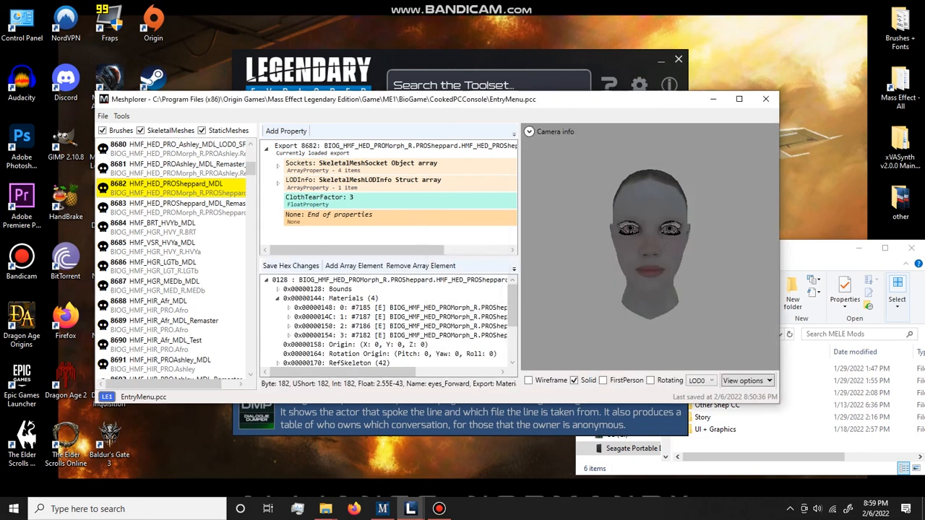
click(103, 116)
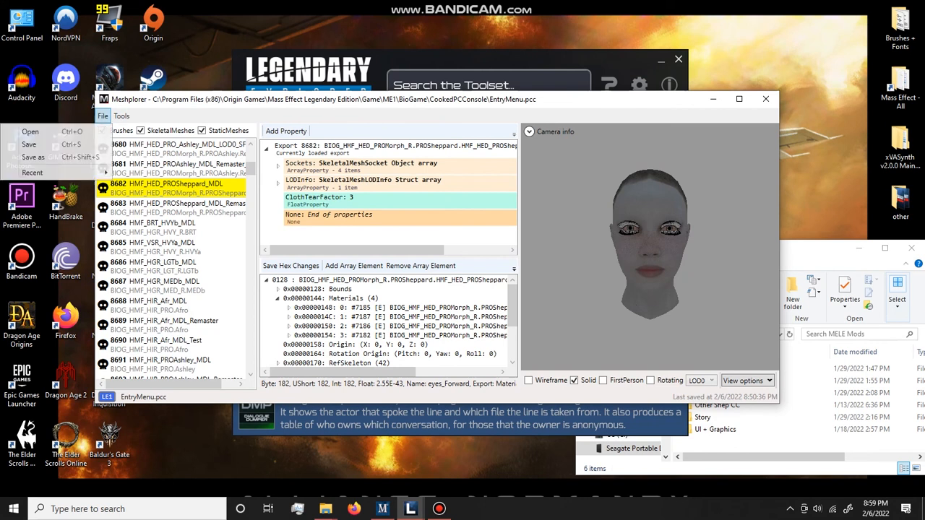
click(29, 143)
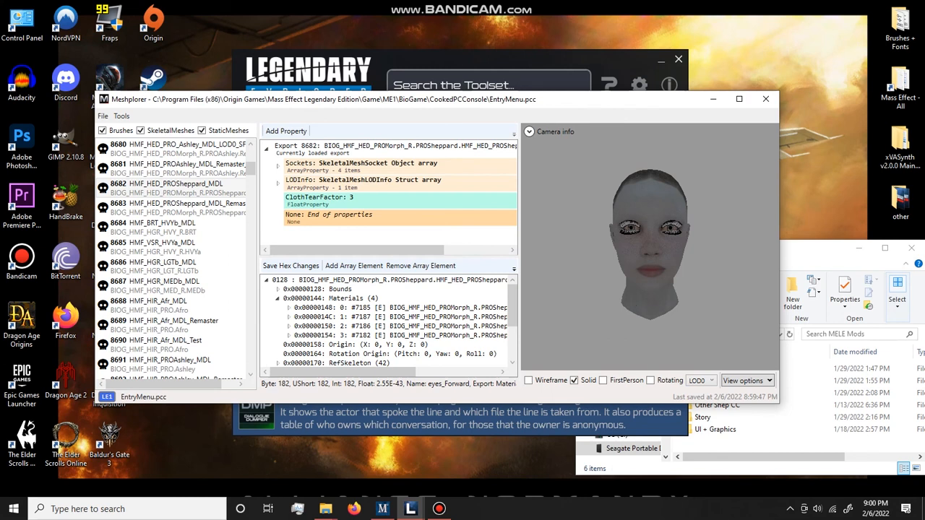
Step: View the replaced HMF_HED_PROSheppard_MDL head closer from the front and close Meshplorer
scroll(650, 245, up, 2)
scroll(650, 245, down, 1)
mouse_move(649, 245)
mouse_down()
mouse_move(614, 246)
mouse_move(654, 244)
mouse_up()
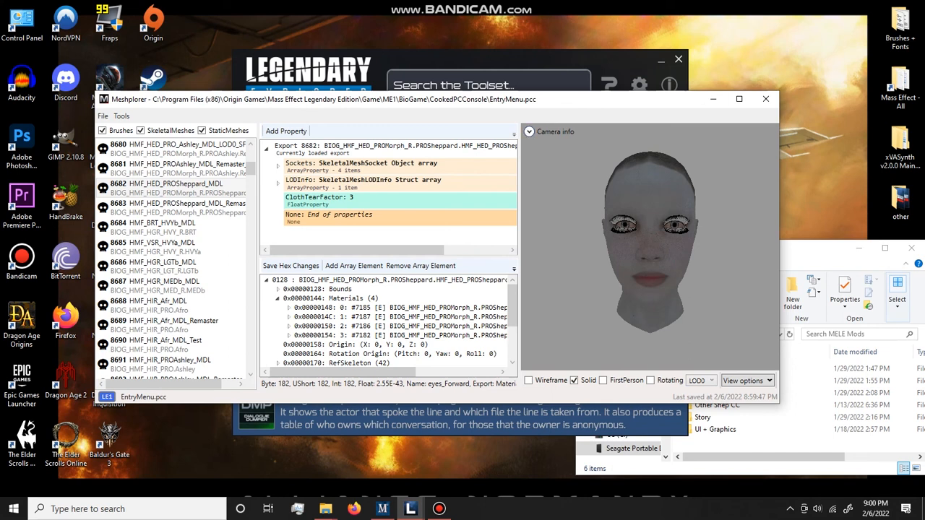
click(765, 99)
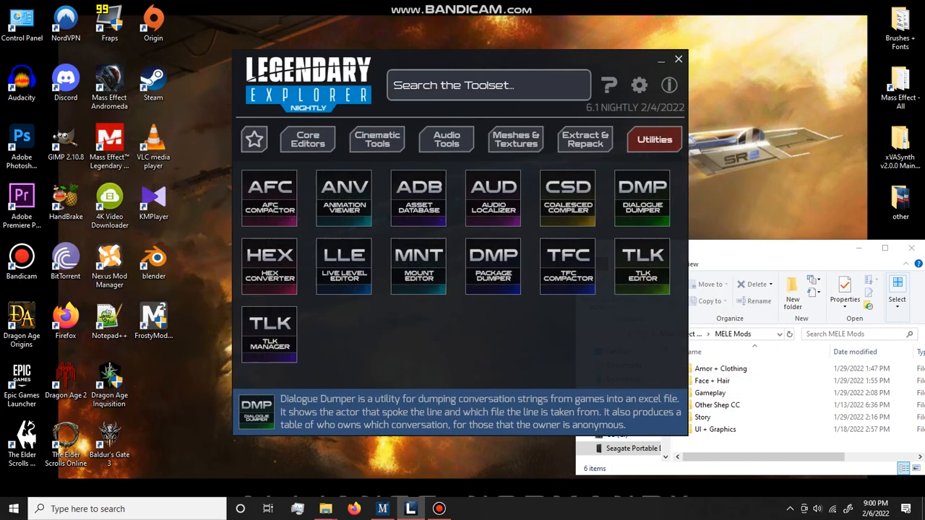
Step: Switch to the Mass Effect game and enter Photo Mode from the Mission Computer
key(super+Down)
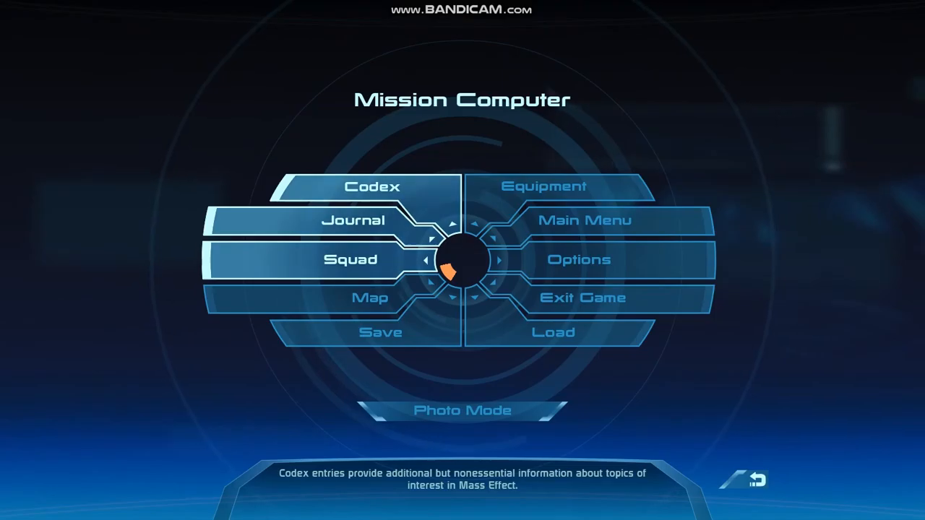
key(Escape)
key(Escape)
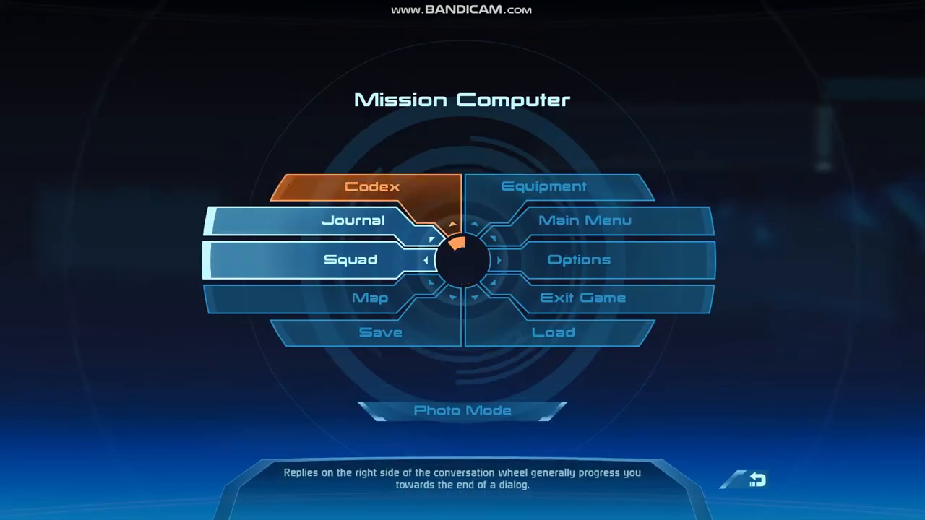
click(463, 411)
Step: Examine Shepard's face, complexion and hairline in Photo Mode with the free camera, close up from the front and side and from farther back
key(w)
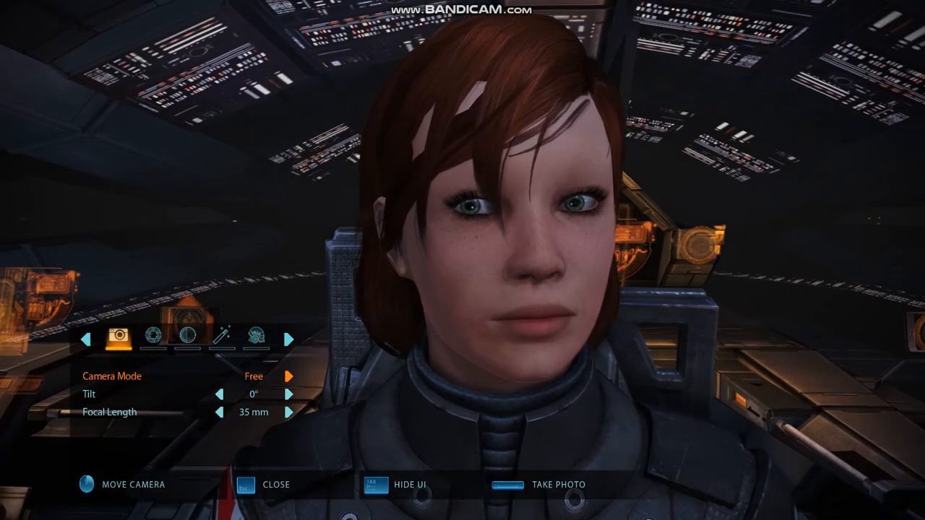
key(d)
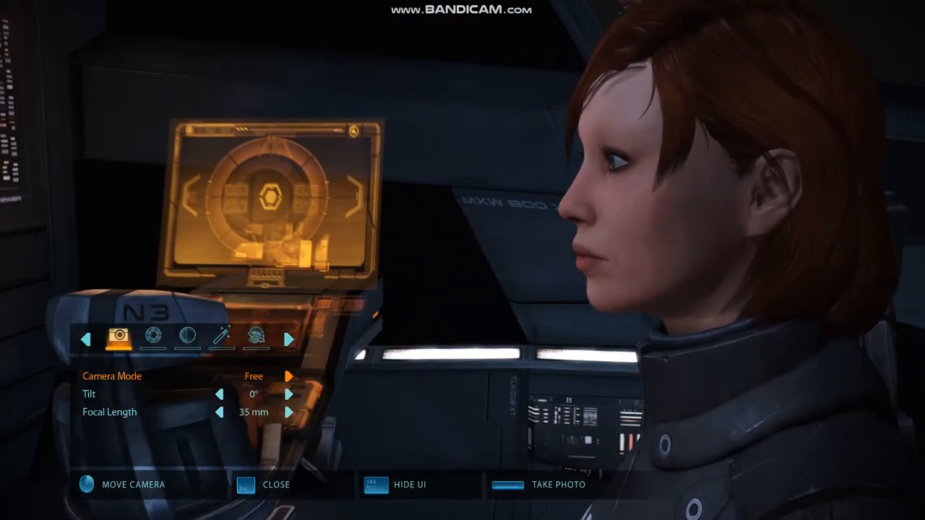
key(a)
key(a)
key(d)
key(a)
key(d)
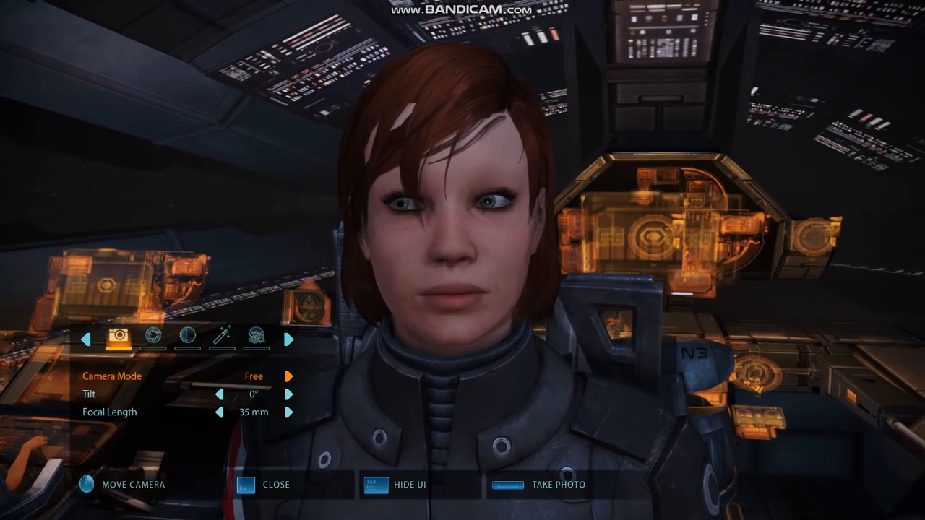
key(d)
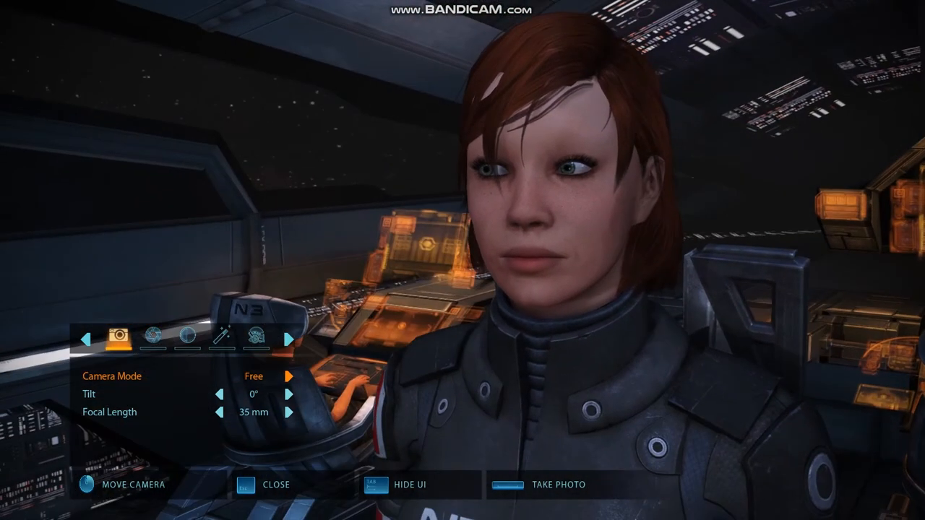
key(a)
key(a)
key(d)
key(a)
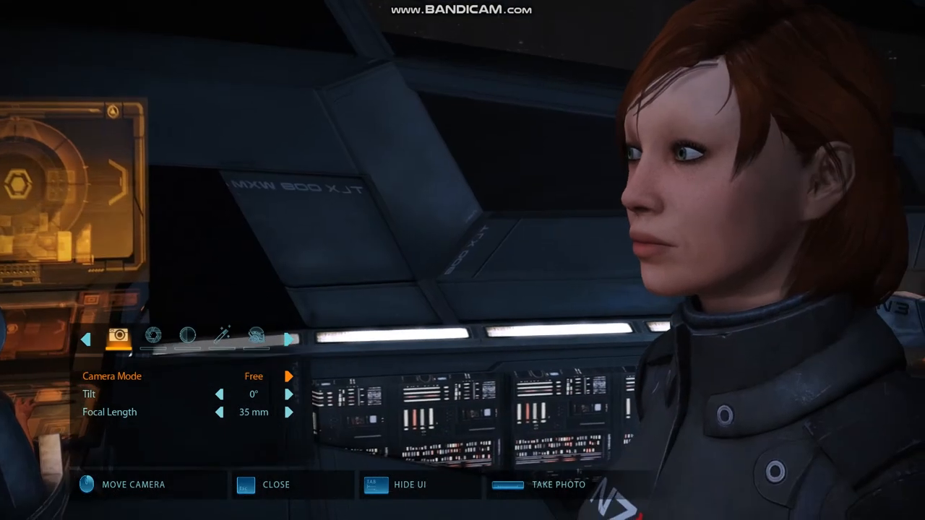
key(d)
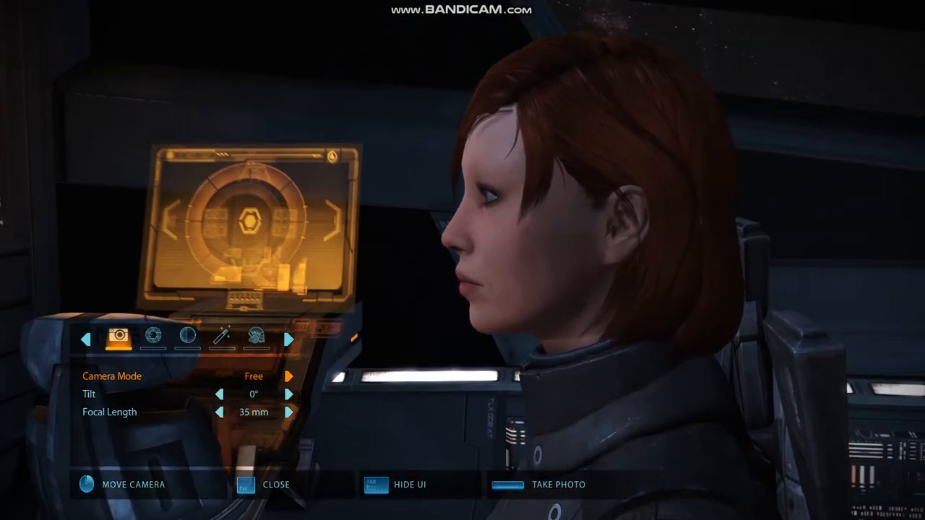
key(a)
key(d)
key(w)
key(s)
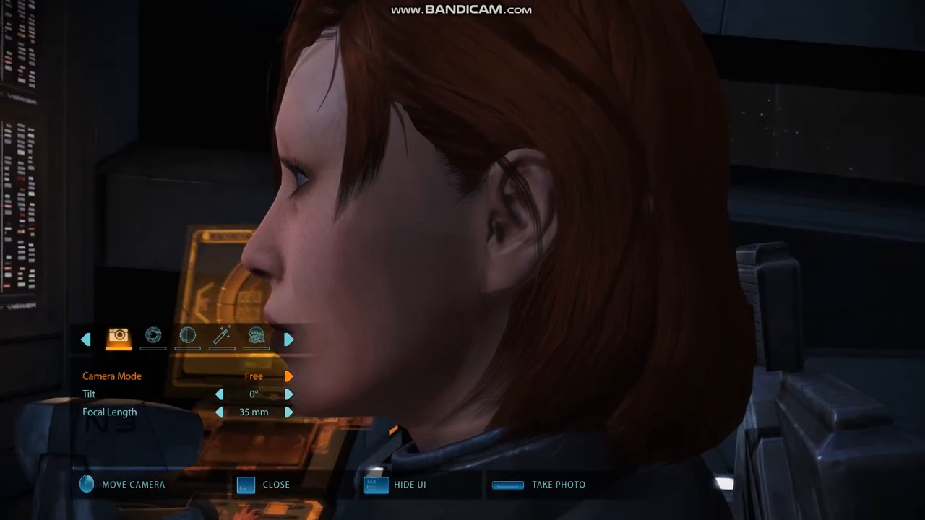
key(s)
key(a)
key(a)
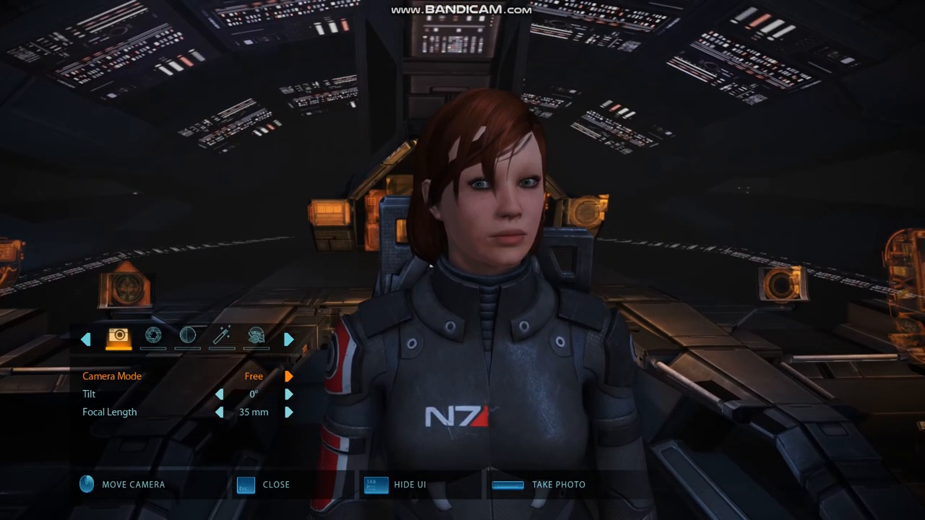